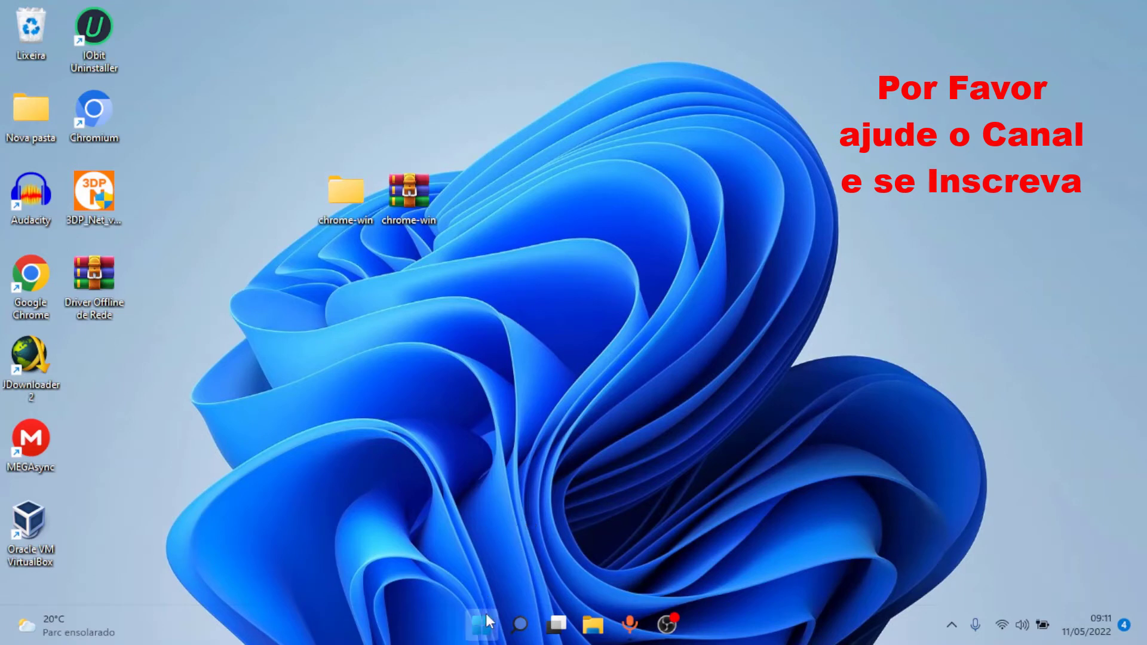
Locate Chromium in the Control Panel's Programs and Features, bring up its uninstall option, and close the window without uninstalling
left_click(483, 633)
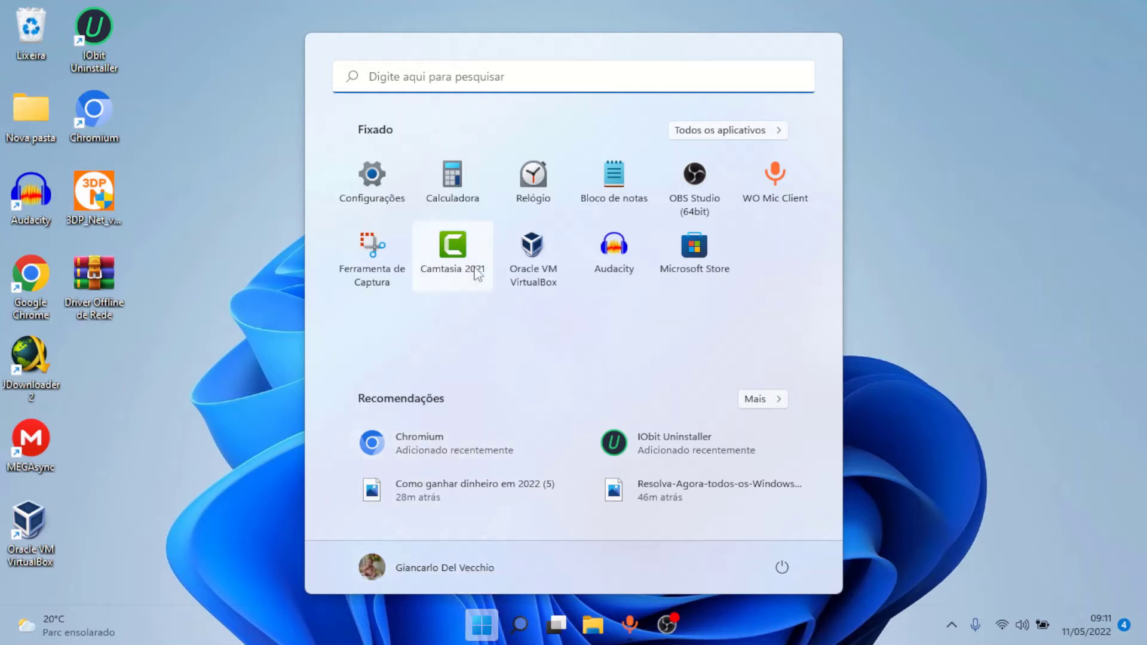
left_click(445, 77)
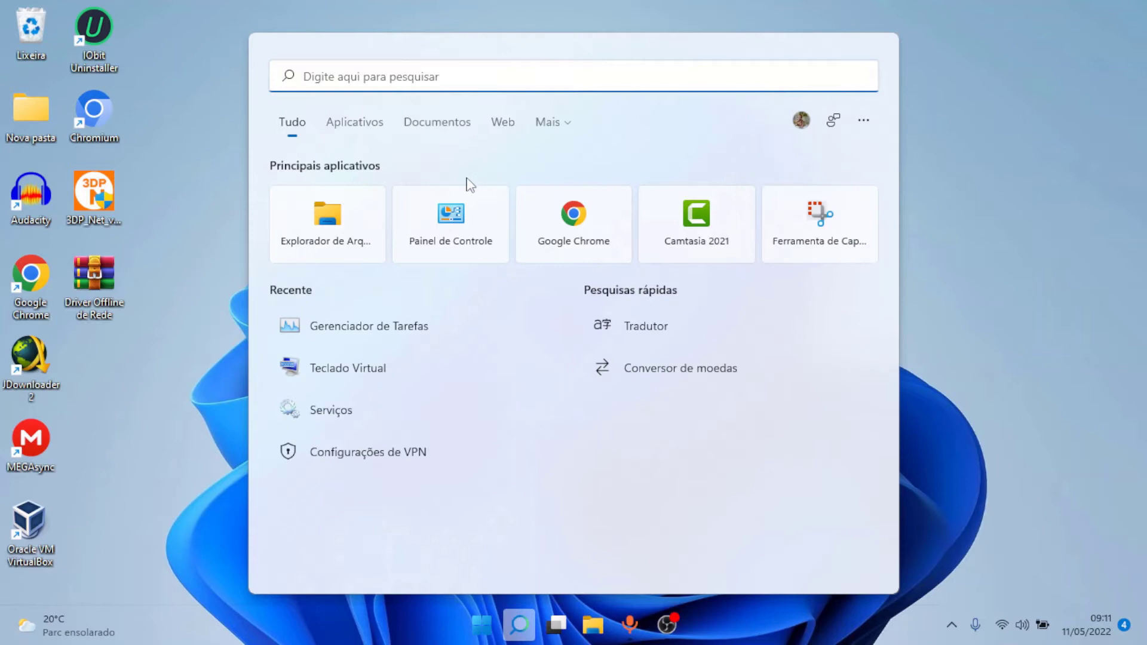
left_click(449, 218)
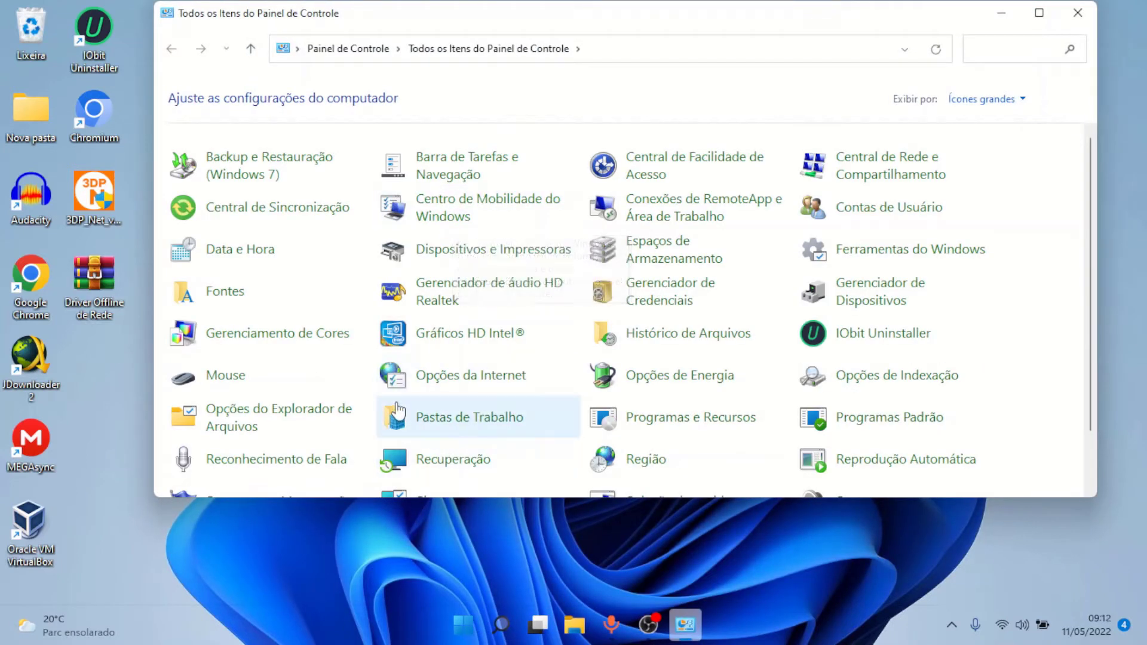
scroll(472, 445, "down", 1)
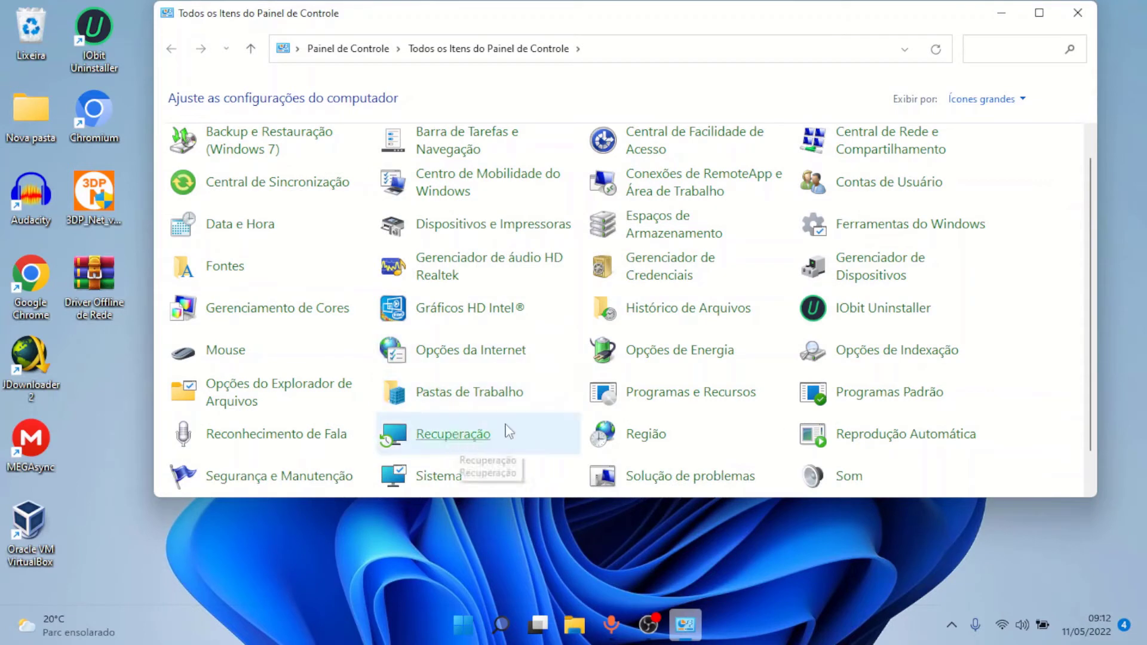
left_click(684, 408)
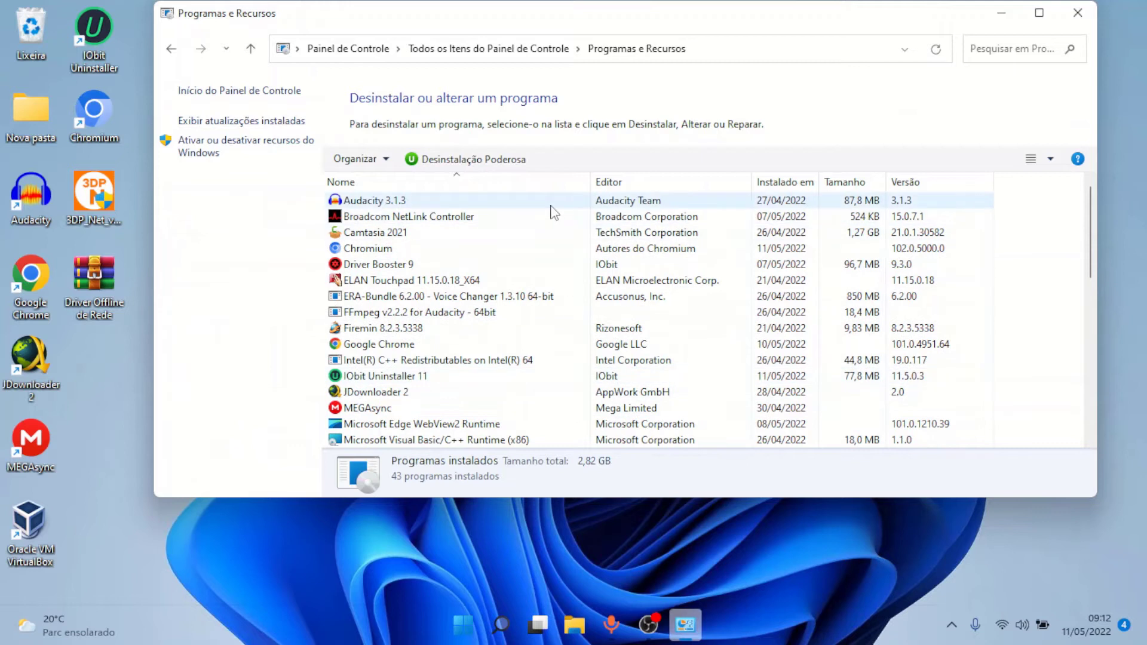
right_click(629, 249)
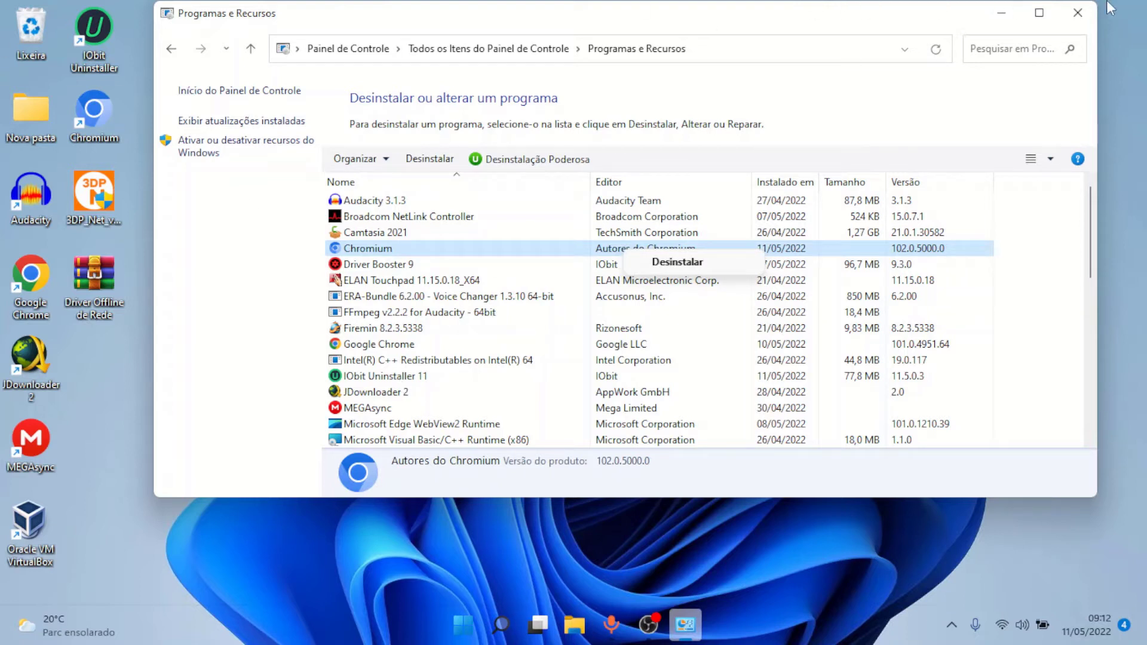
left_click(1075, 16)
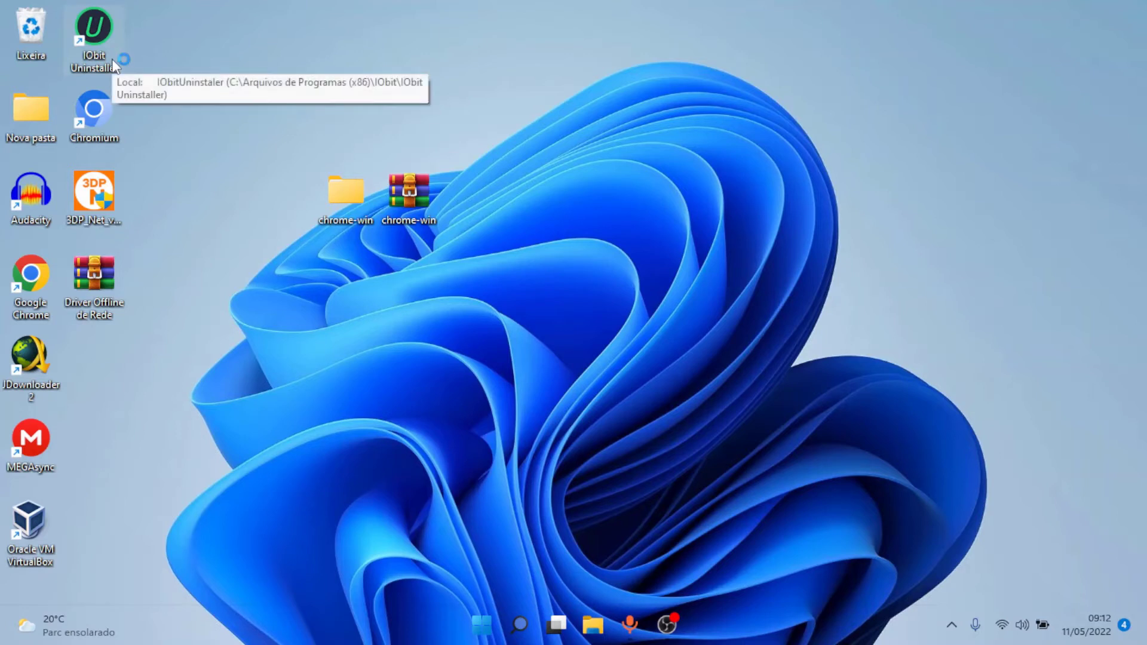
Select Chromium in IObit Uninstaller's program list, bring up its available actions, and close the program without uninstalling
double_click(96, 36)
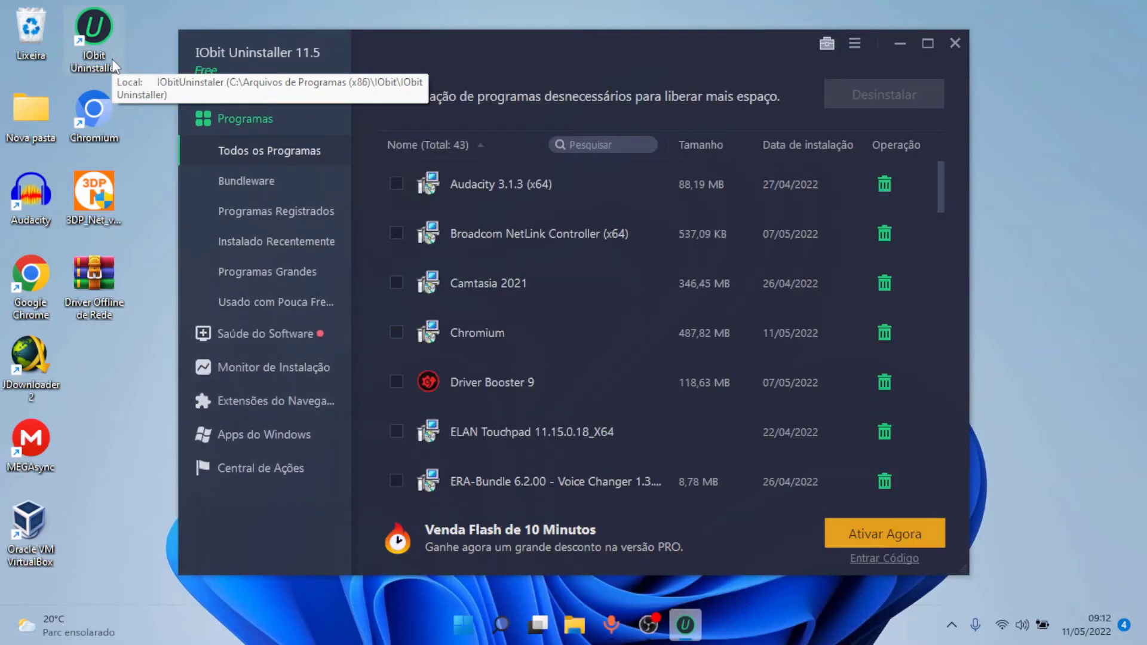
scroll(562, 262, "down", 5)
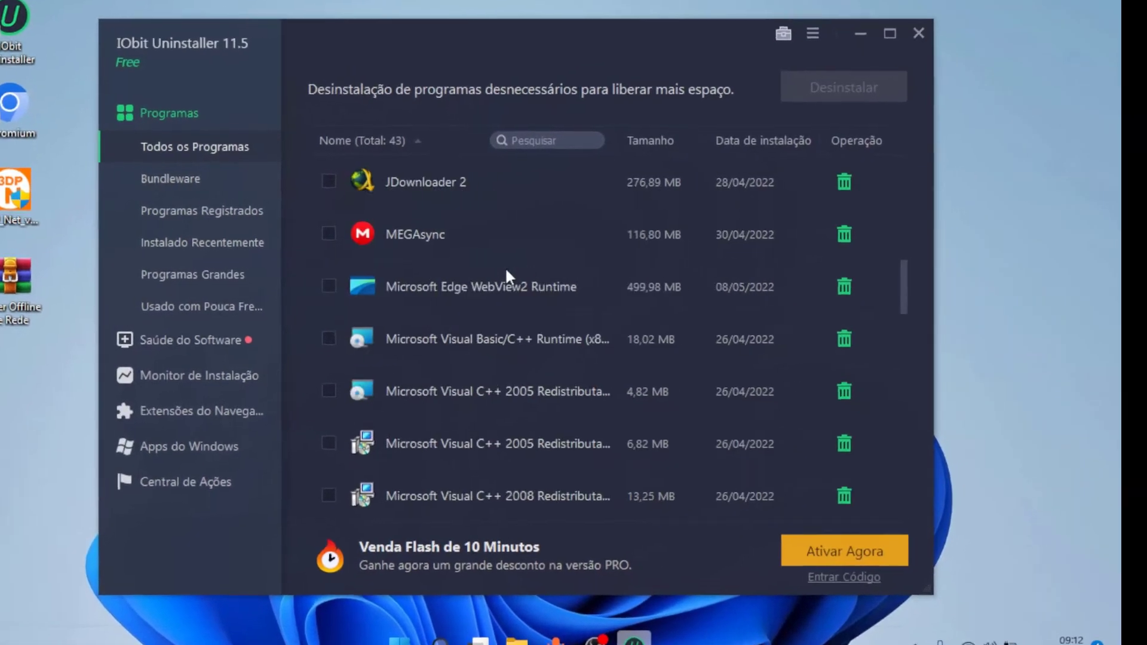
scroll(507, 275, "down", 8)
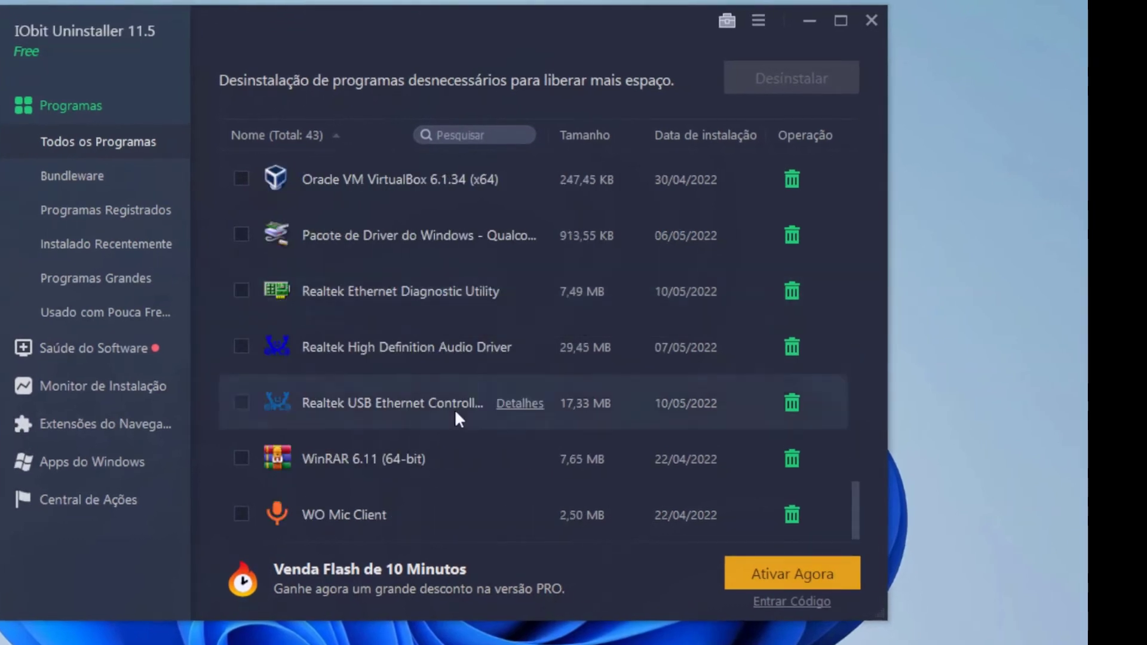
scroll(455, 413, "up", 10)
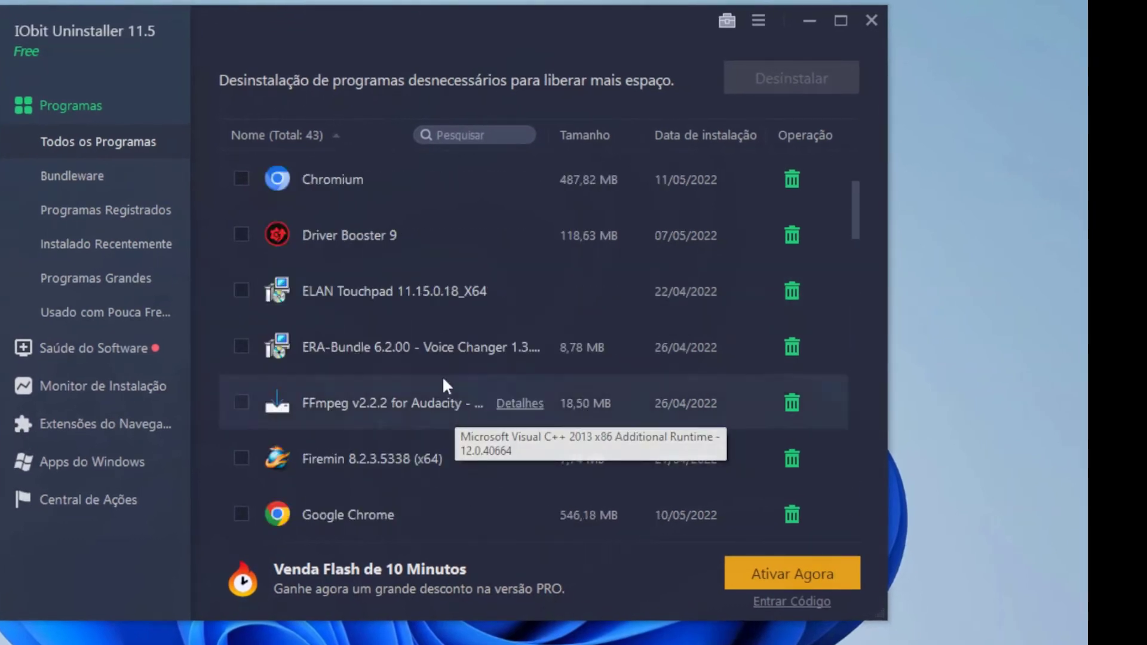
left_click(245, 183)
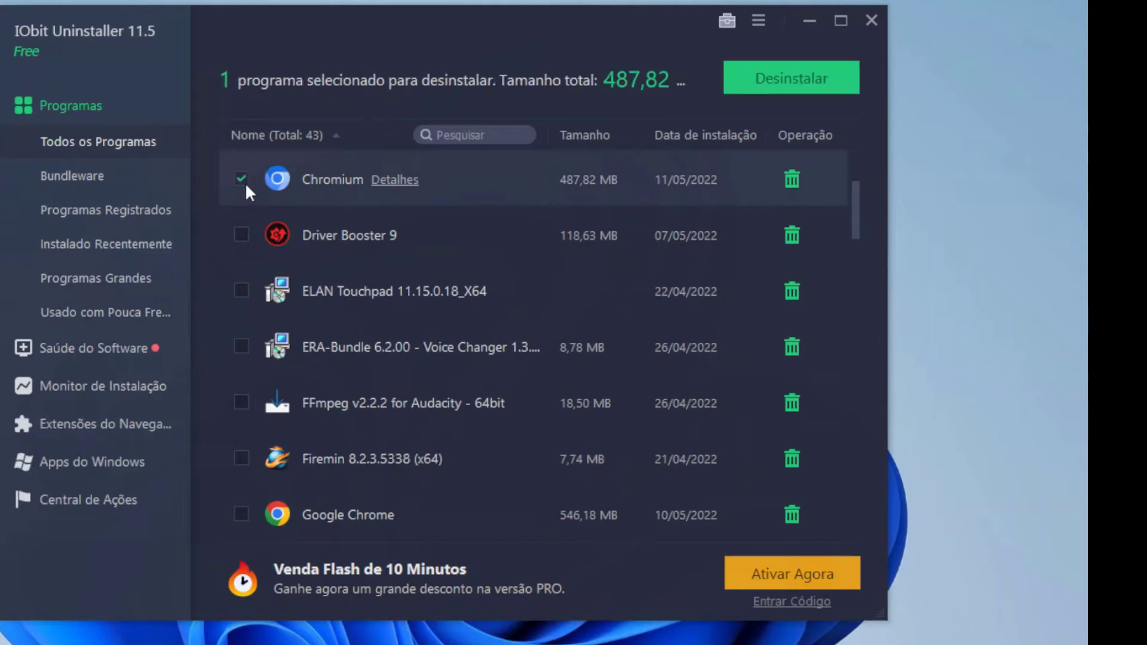
right_click(789, 182)
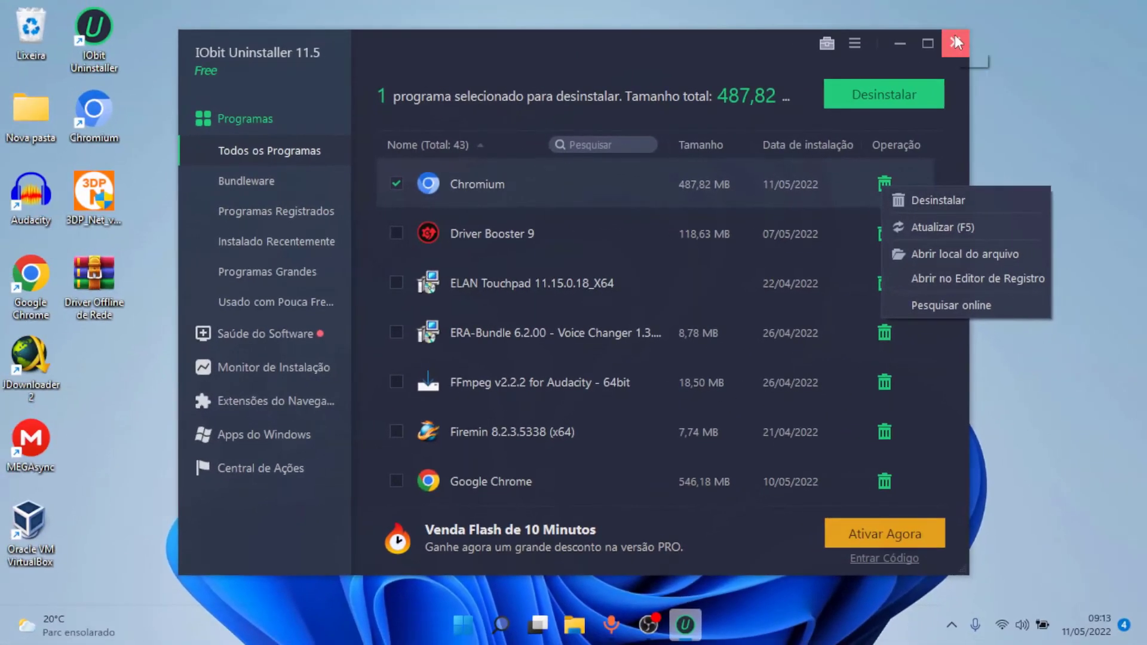
left_click(955, 42)
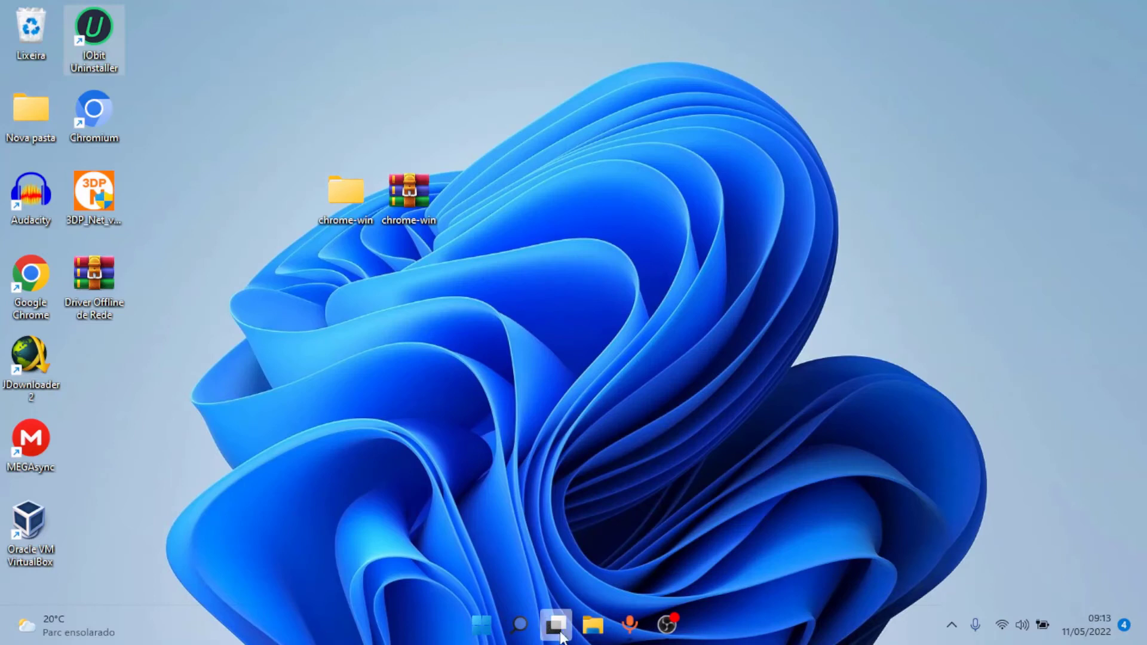
Run RevoUPort from the inner RevoUninstaller_Portable folder in Downloads
left_click(604, 639)
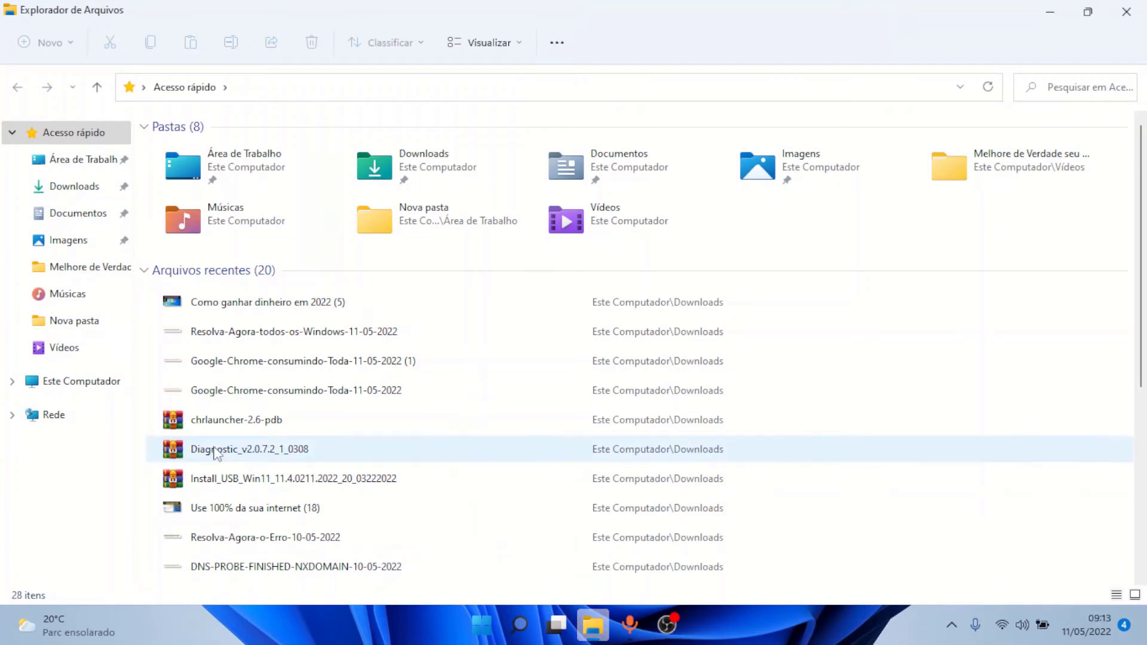
left_click(84, 186)
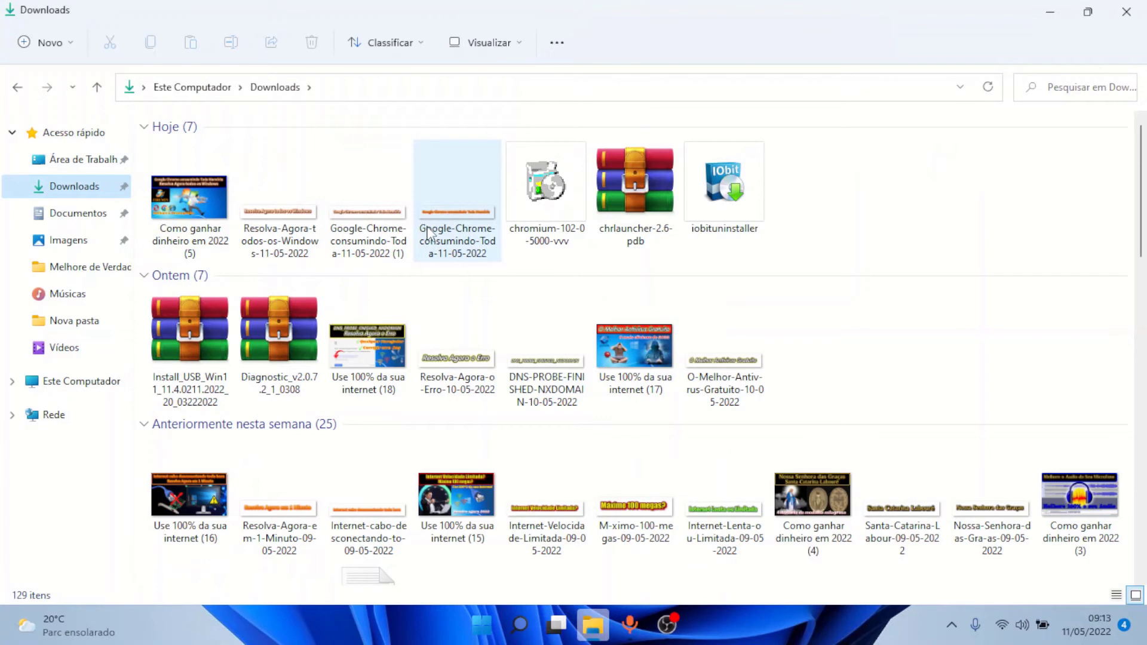
scroll(724, 376, "down", 20)
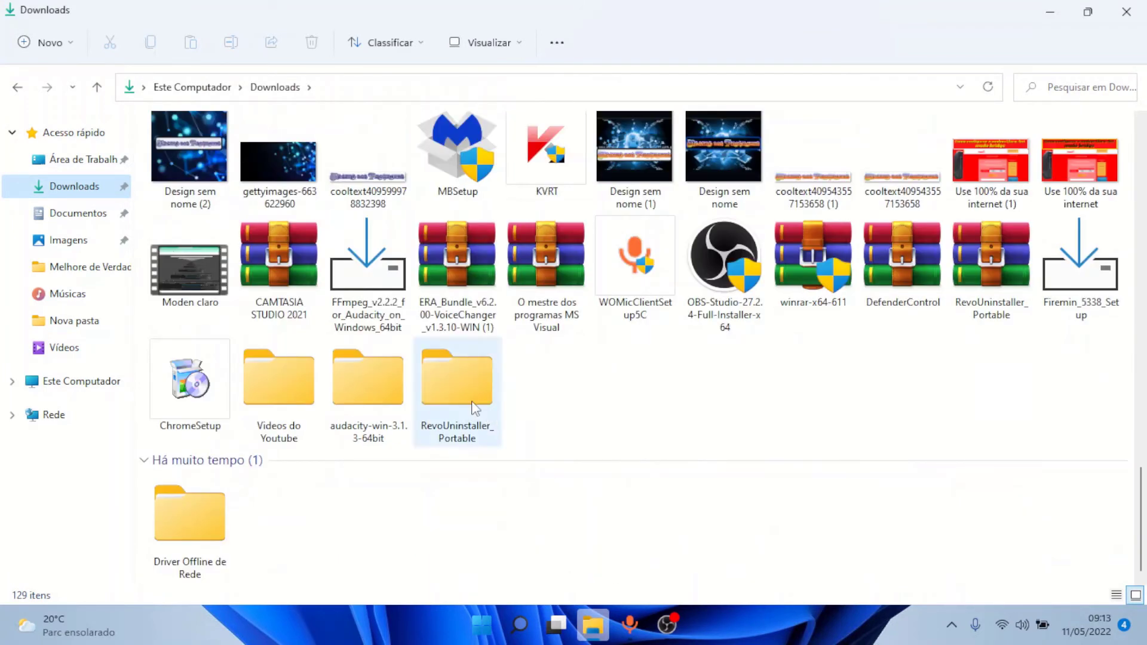
double_click(457, 382)
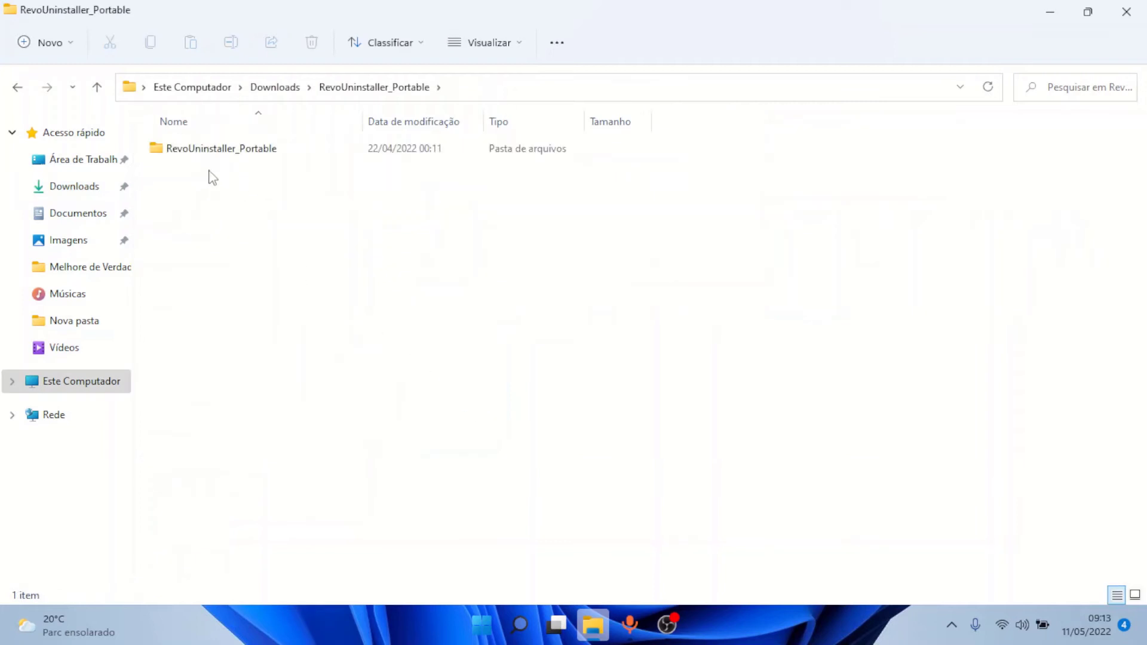
double_click(201, 154)
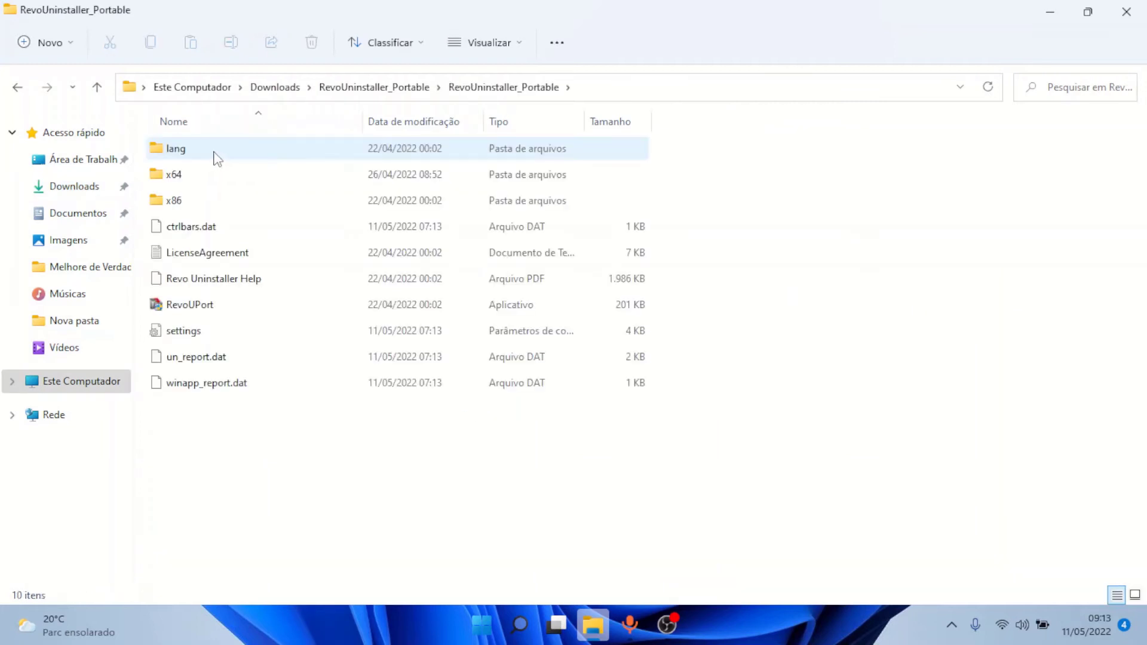
double_click(213, 309)
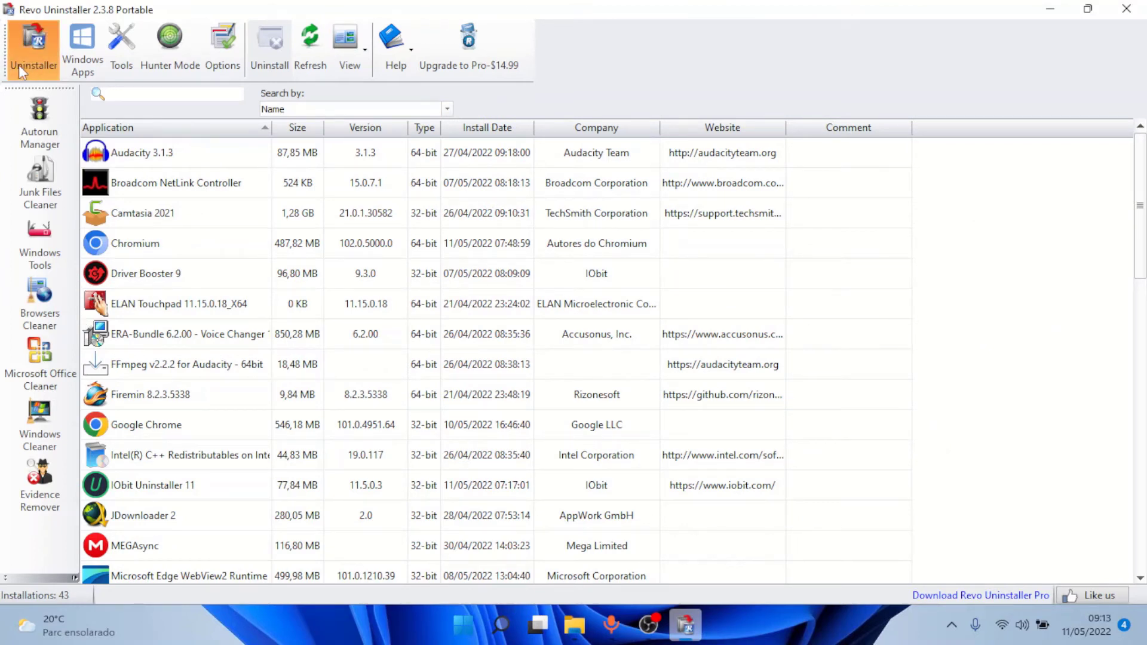
Uninstall Chromium without making a system restore point or deleting its browsing data, dismissing the IObit notification
left_click(188, 243)
right_click(189, 244)
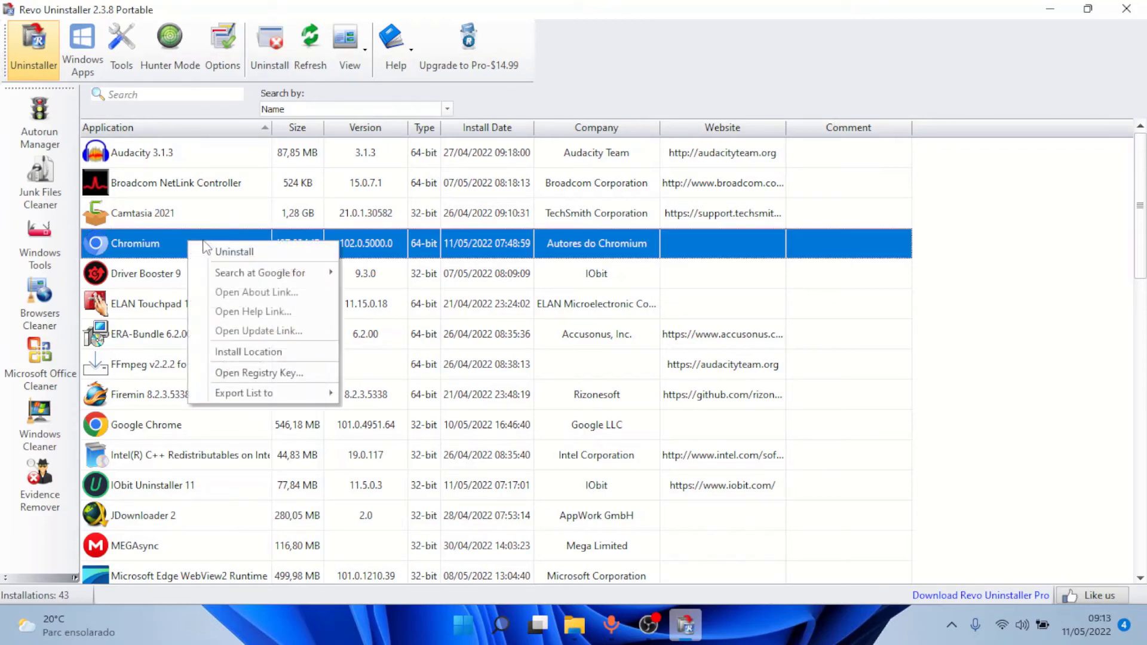
left_click(218, 257)
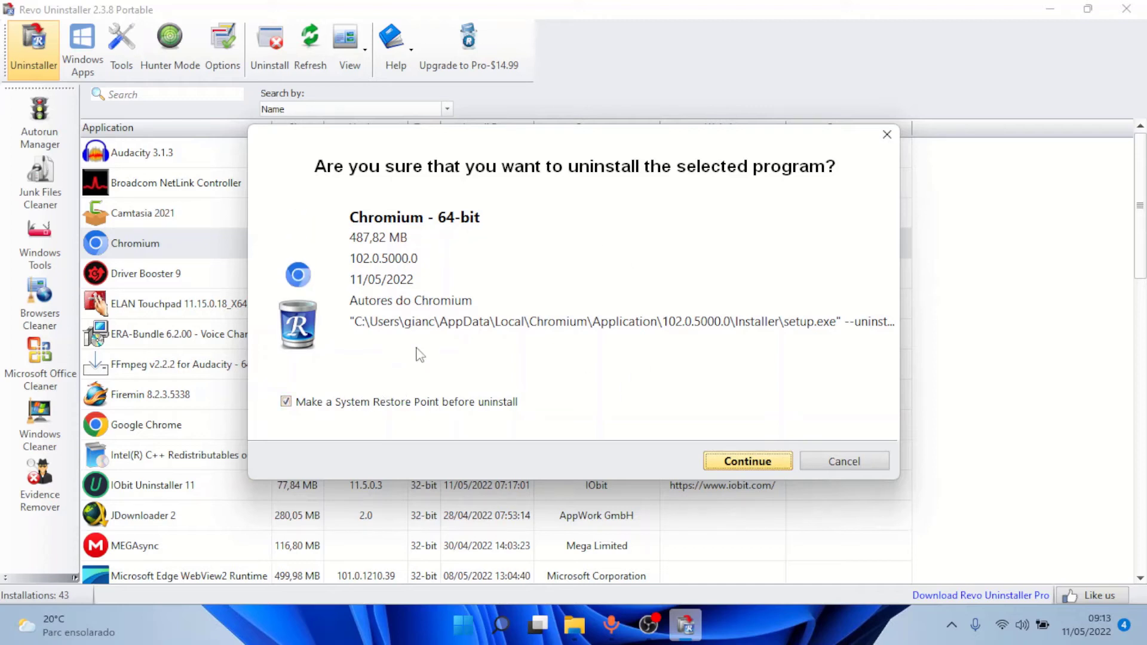
left_click(287, 400)
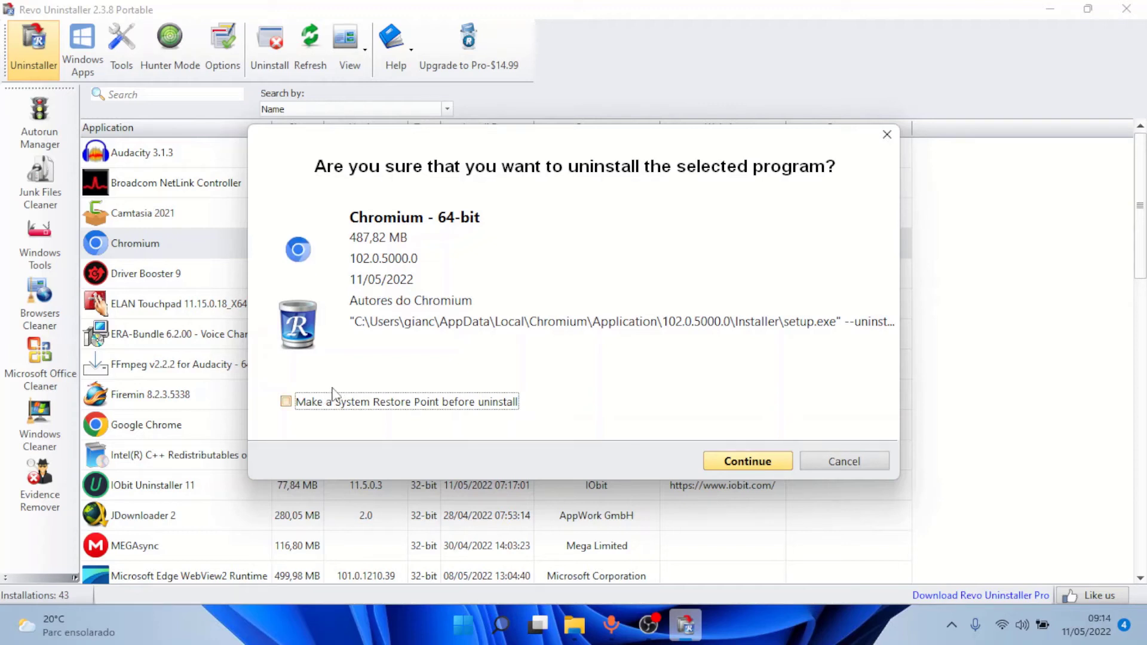
left_click(744, 464)
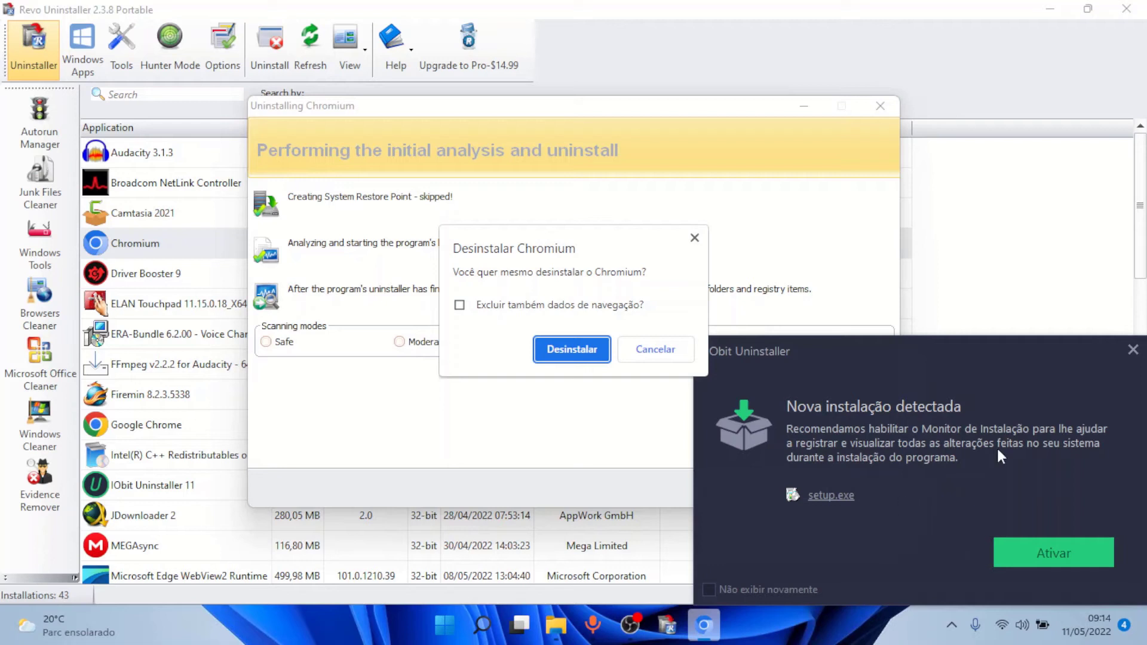
left_click(1124, 355)
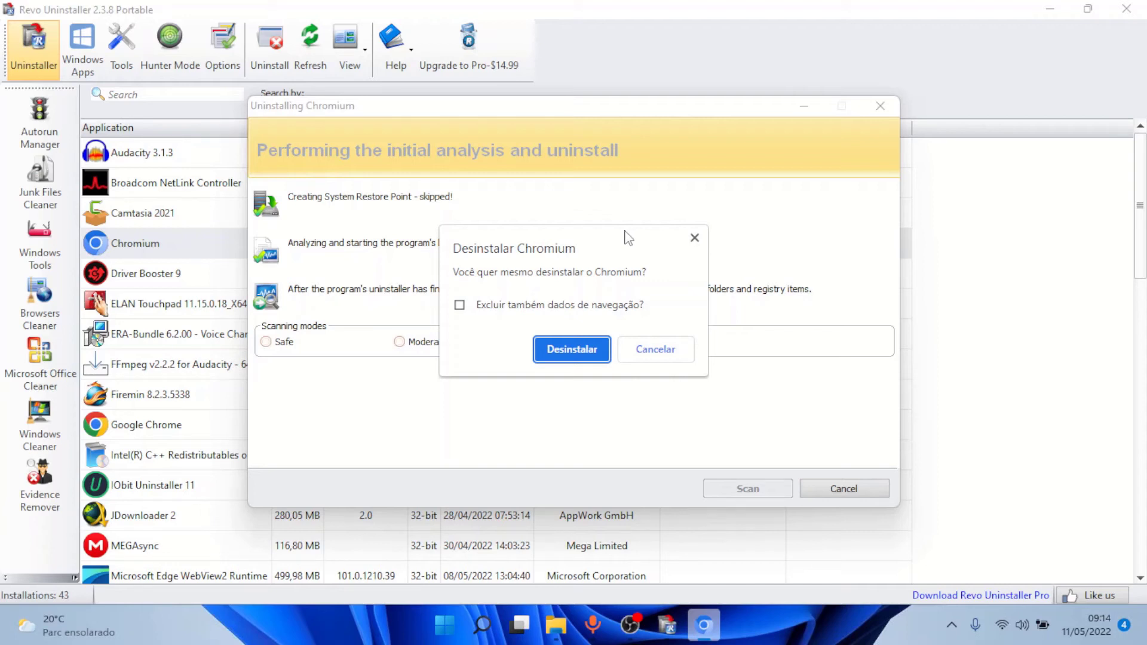
left_click(594, 353)
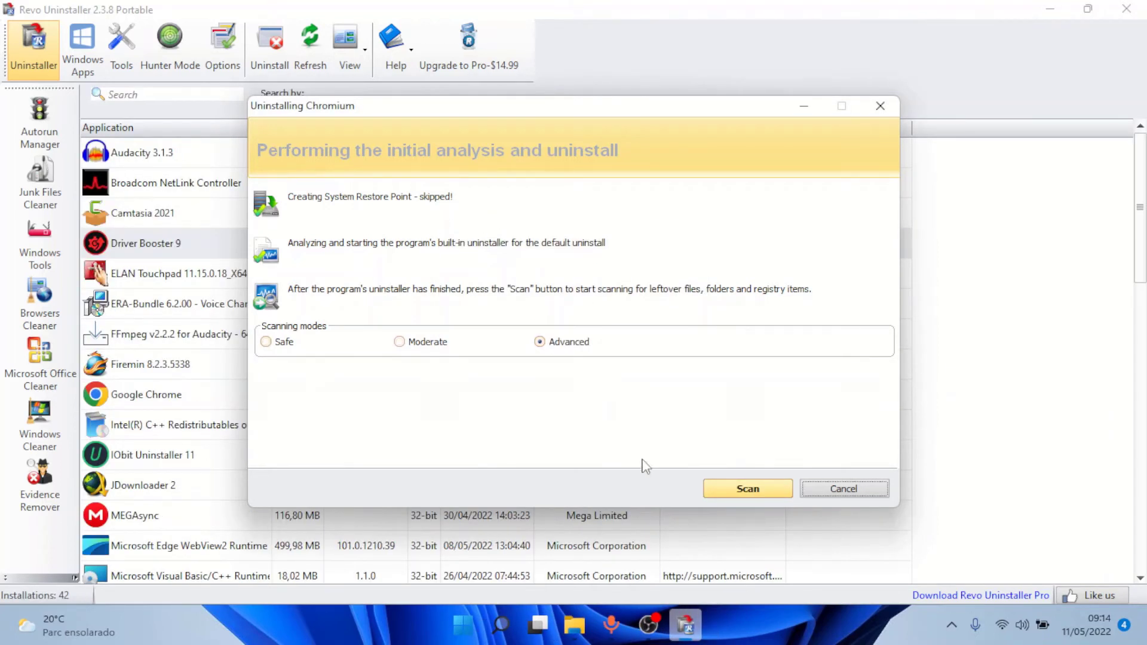
Scan for Chromium leftovers in Advanced mode and delete all the leftover registry items
left_click(774, 489)
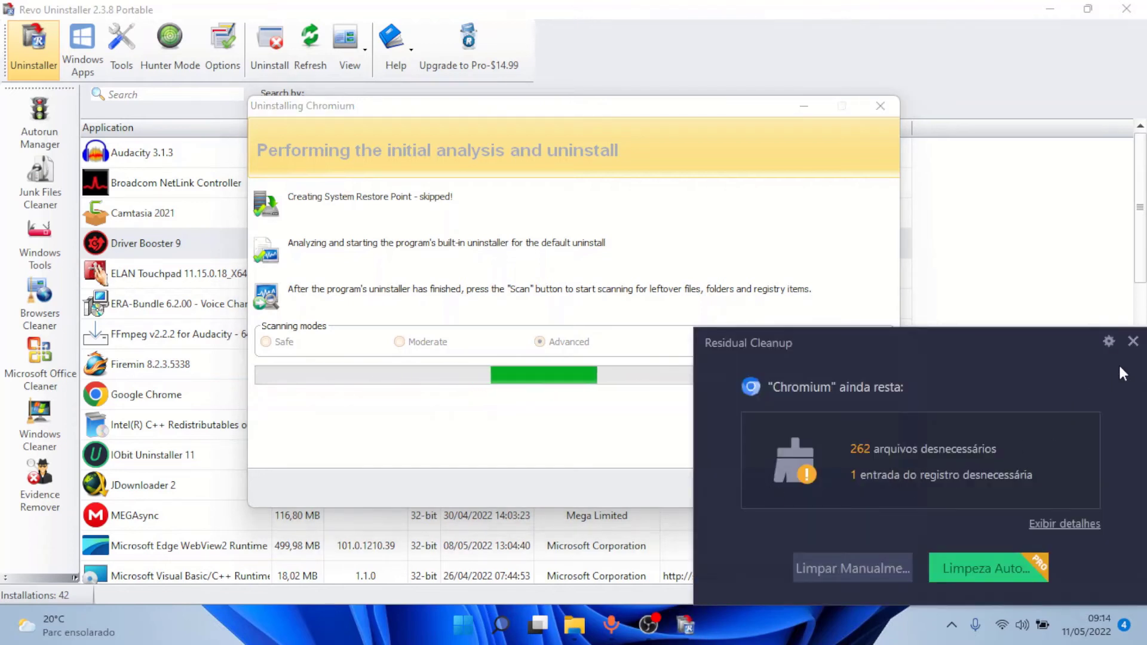
left_click(1132, 341)
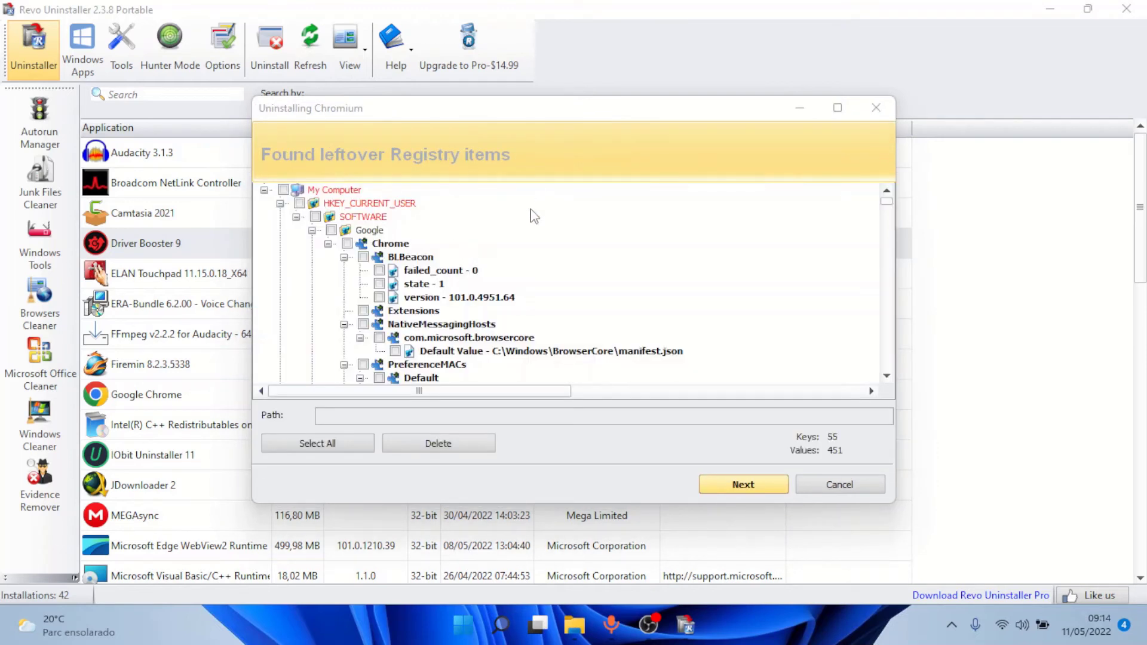
scroll(508, 254, "down", 5)
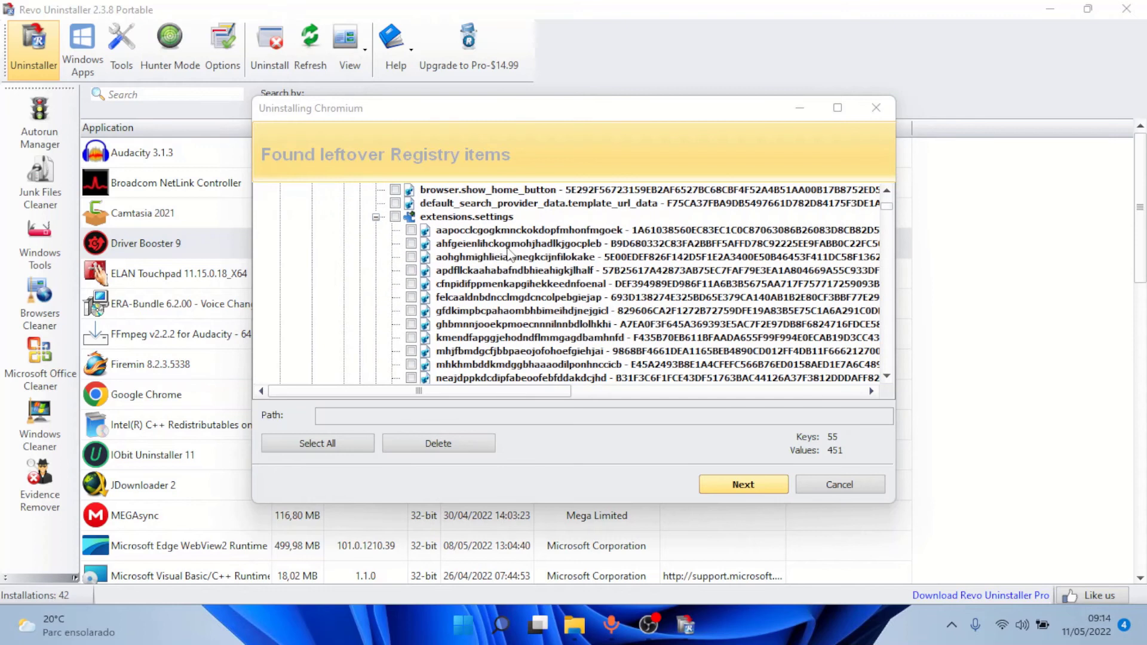
scroll(509, 256, "down", 4)
scroll(509, 256, "up", 7)
scroll(509, 256, "up", 3)
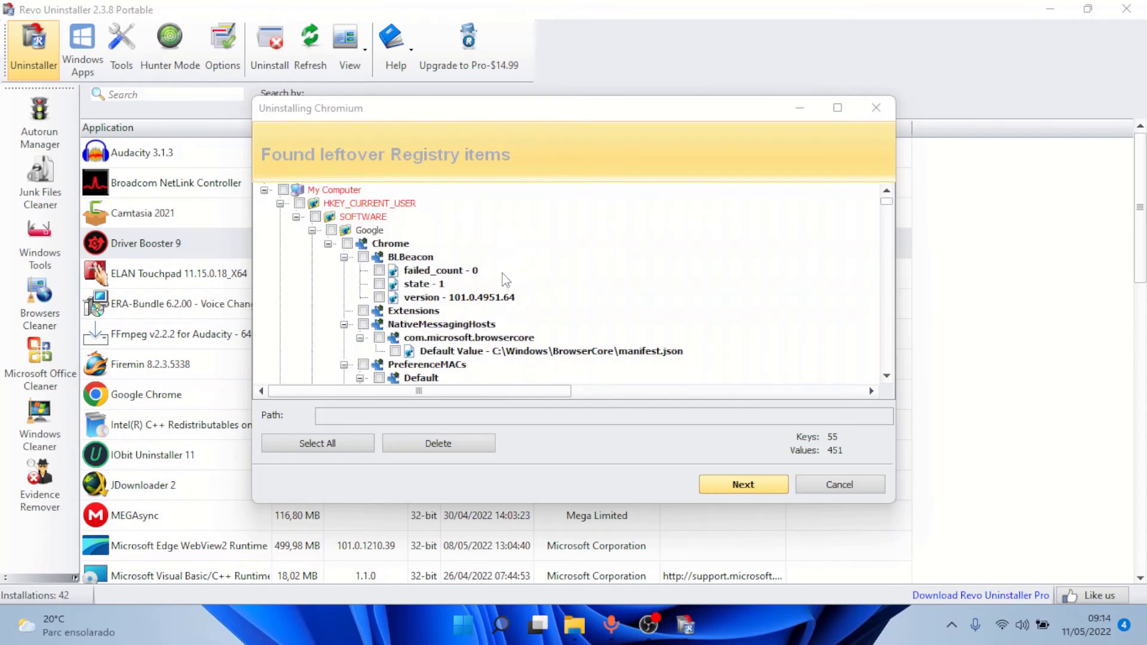
left_click(333, 442)
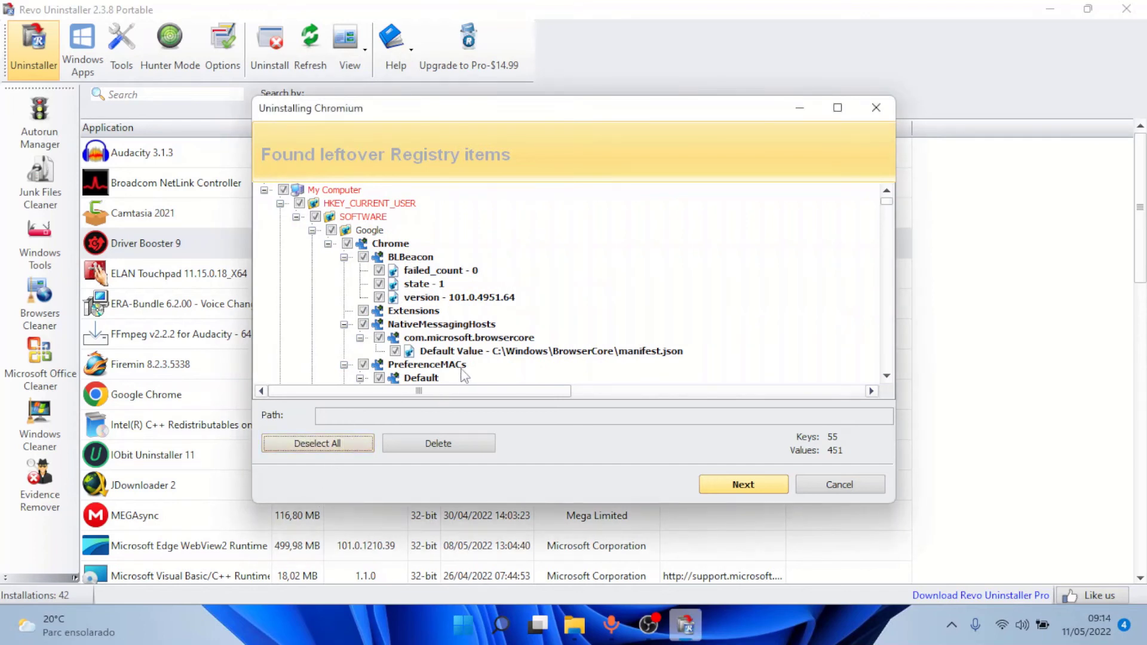
left_click(446, 449)
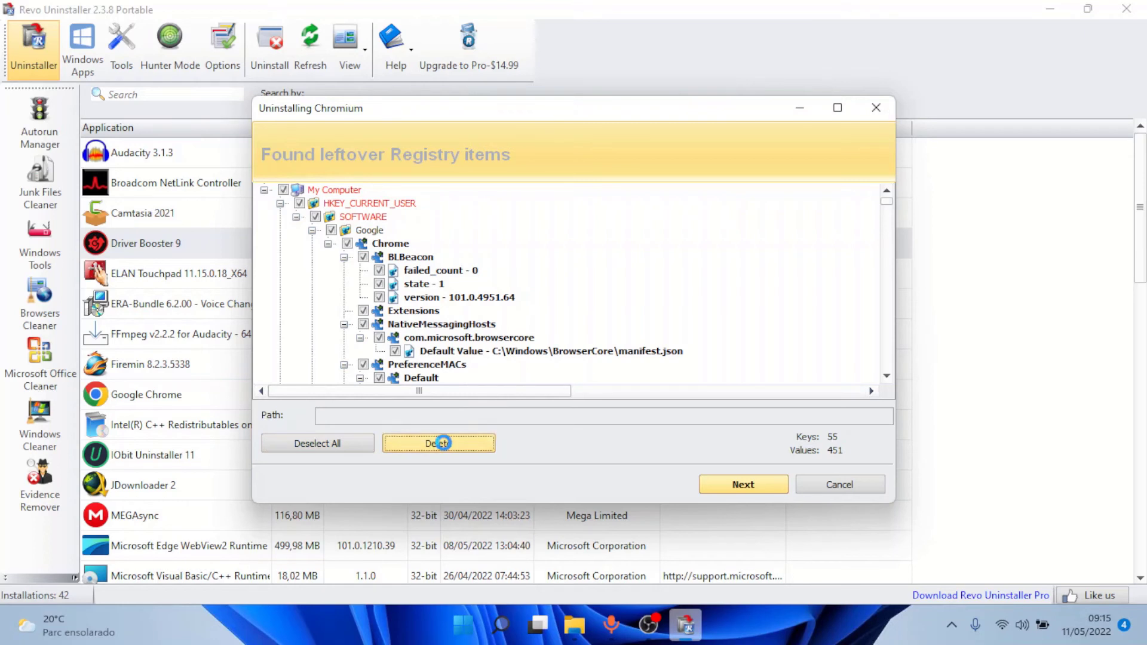
left_click(621, 344)
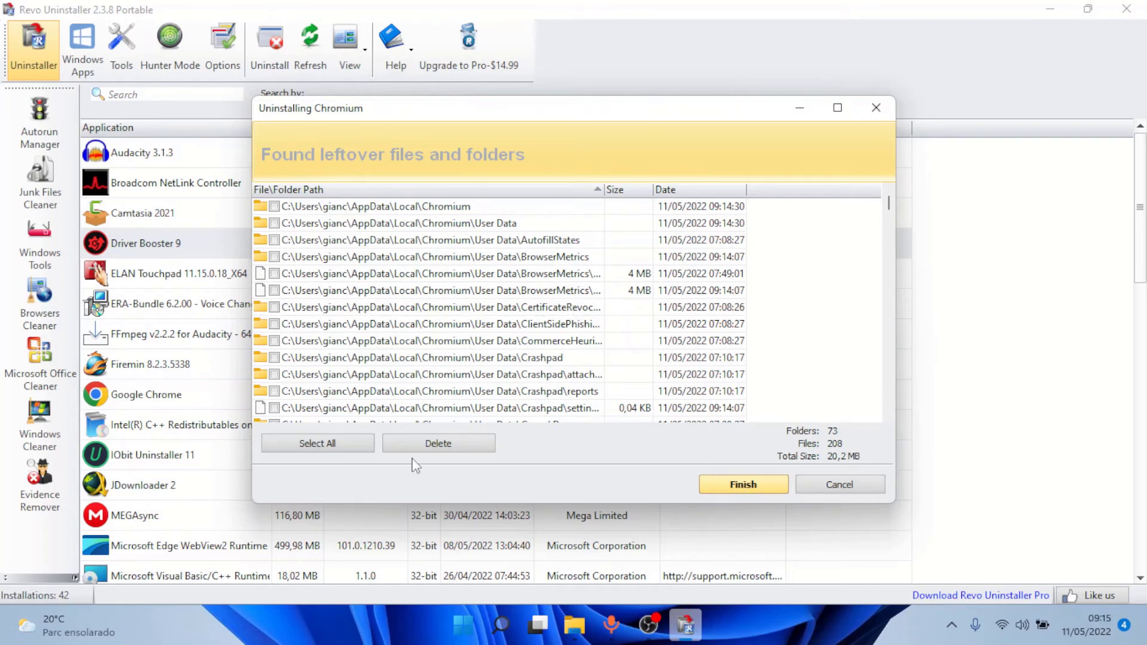
Delete all the leftover Chromium files and folders found by the scan
left_click(322, 451)
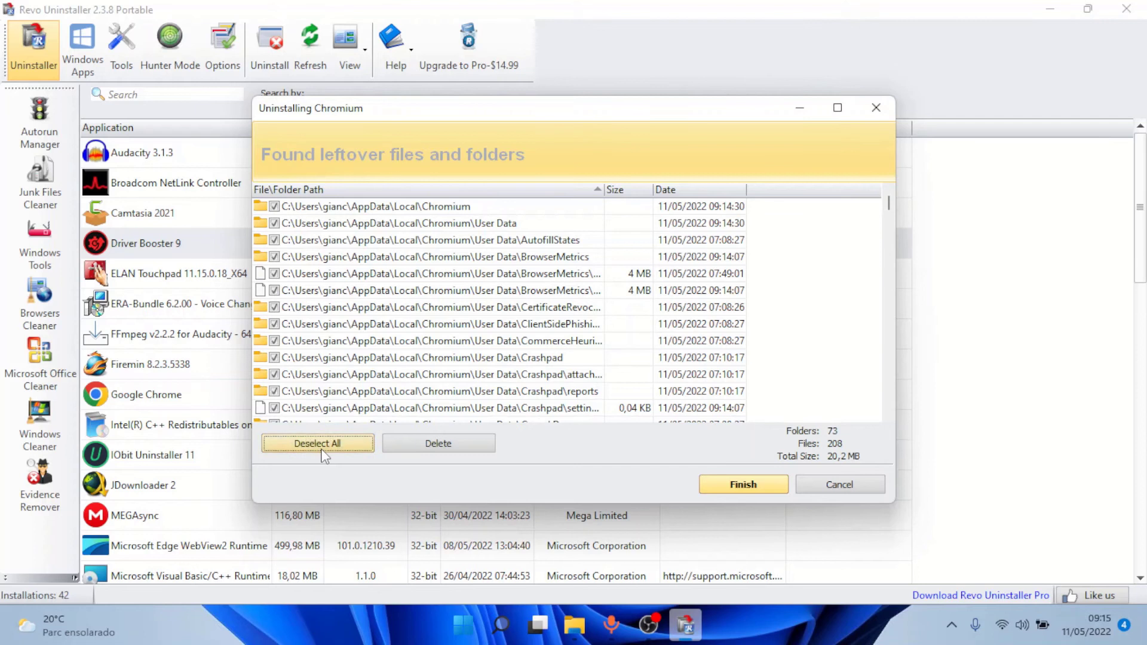
left_click(438, 449)
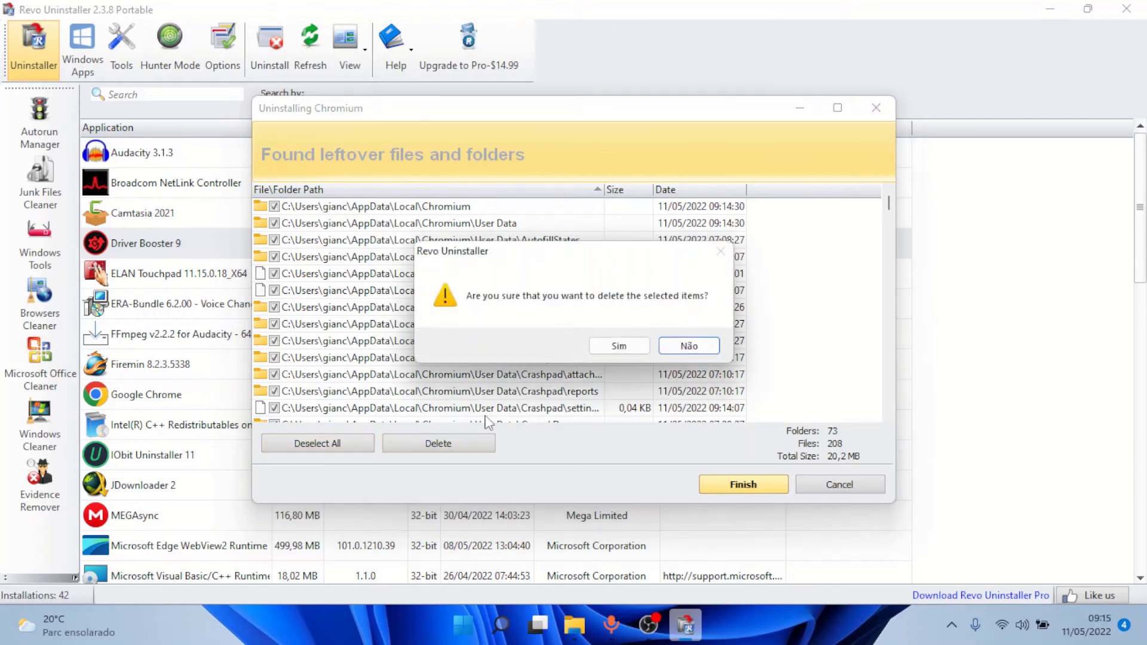
left_click(611, 350)
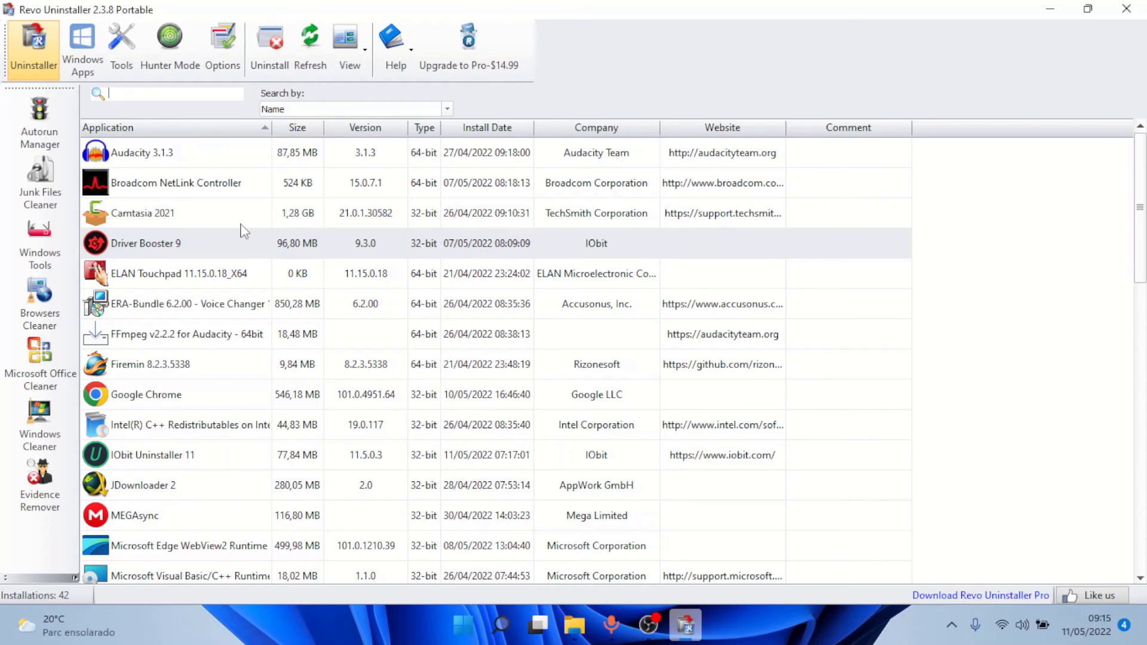
Start uninstalling Driver Booster 9 without making a system restore point
right_click(229, 249)
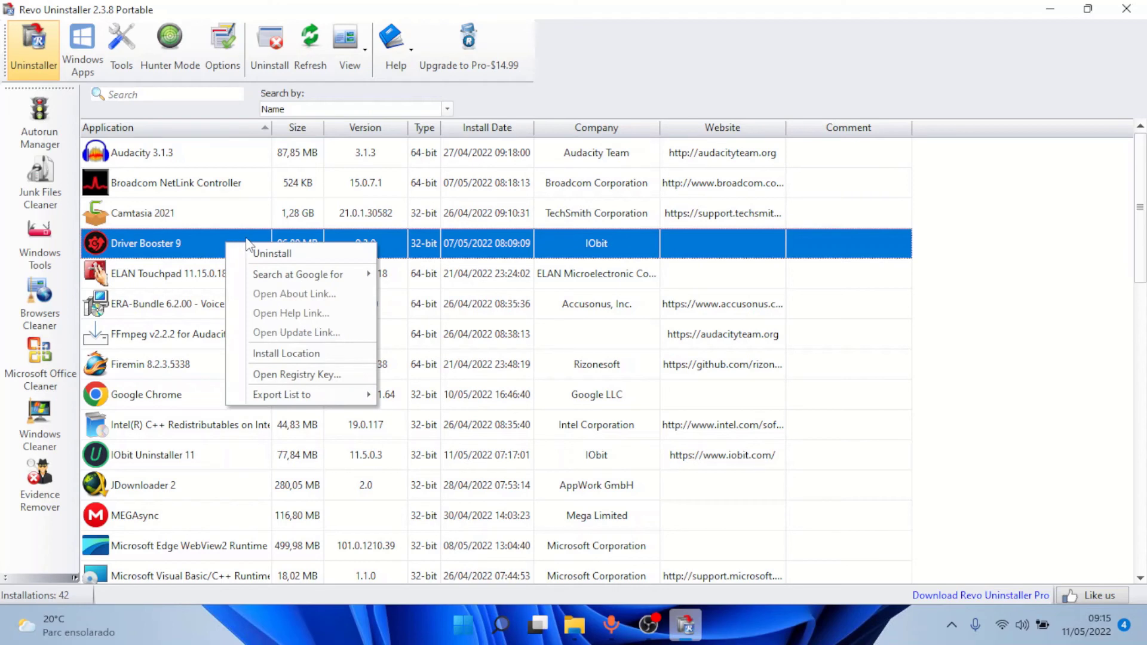
left_click(302, 251)
left_click(334, 406)
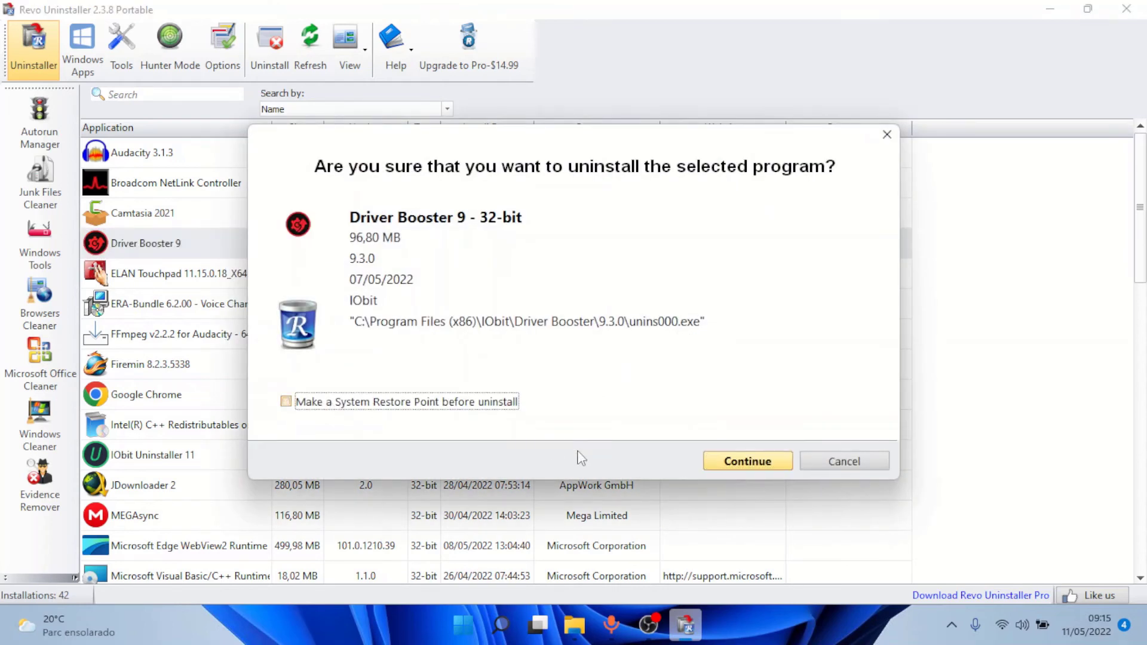
left_click(753, 457)
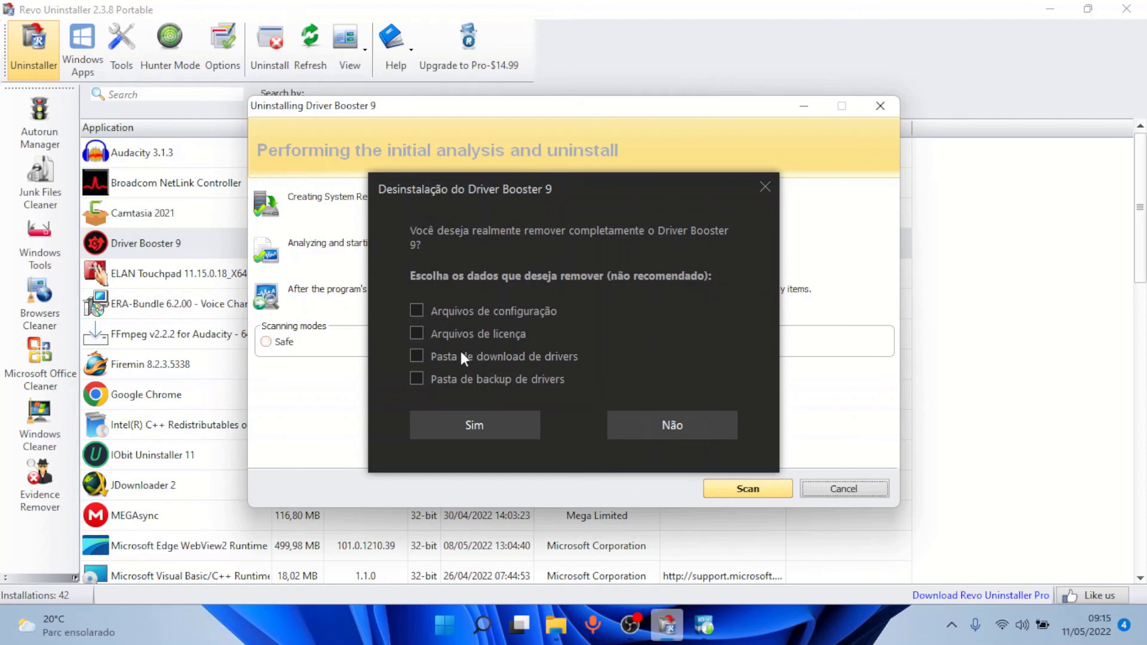
Remove Driver Booster 9 completely, including its configuration files, licence files, driver download folder and driver backup folder
left_click(427, 315)
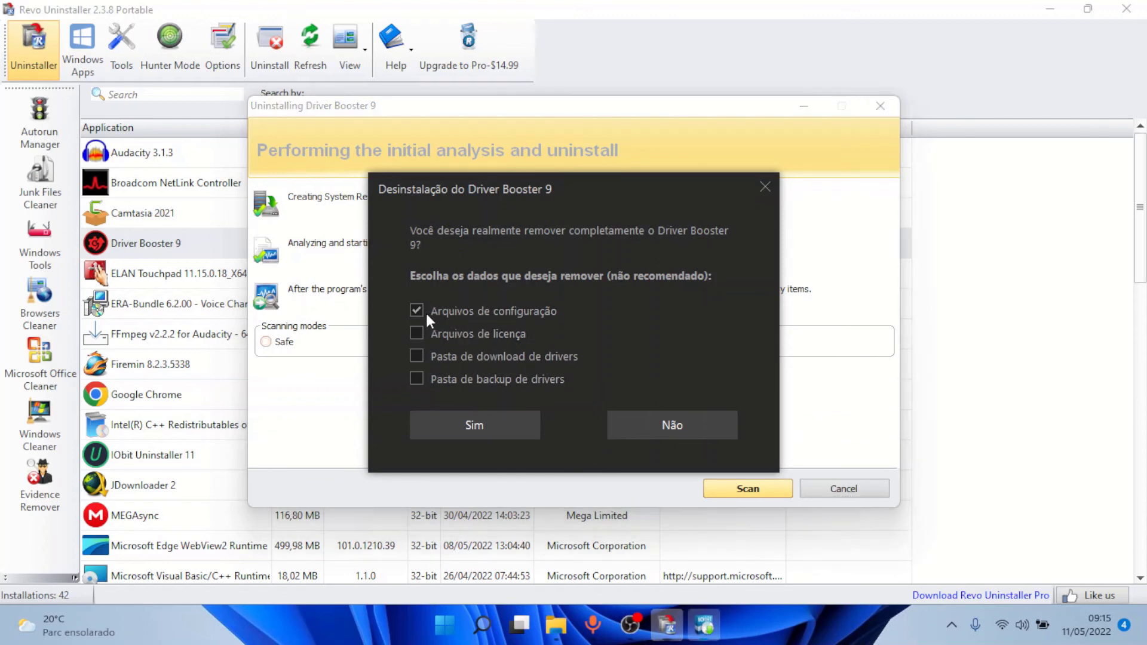
left_click(422, 329)
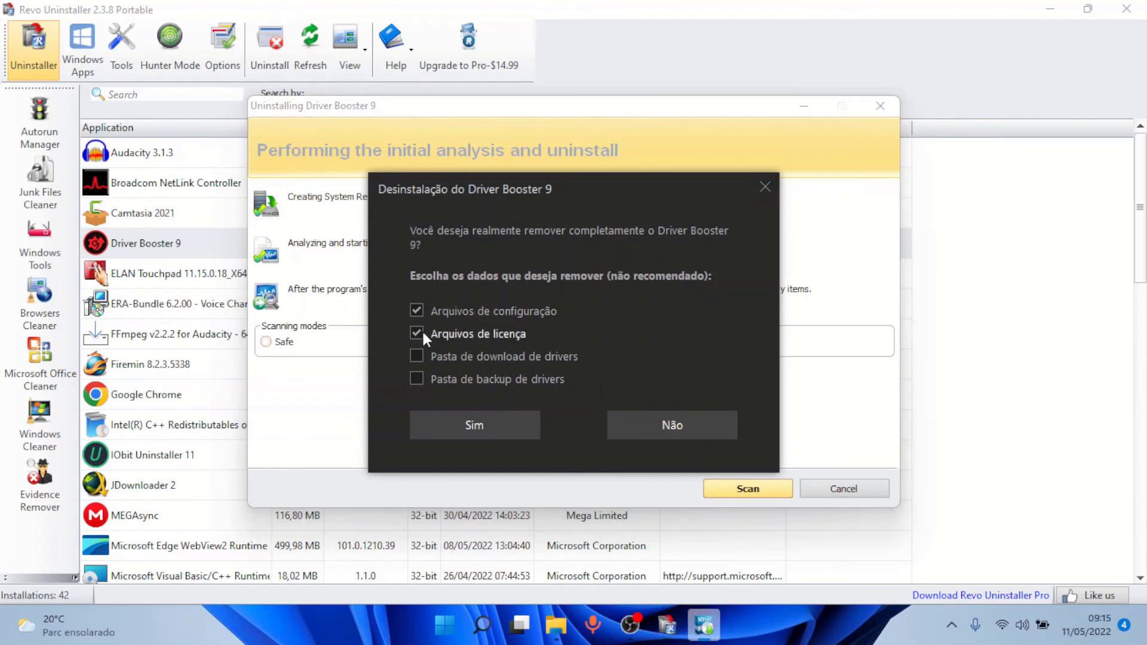
left_click(420, 376)
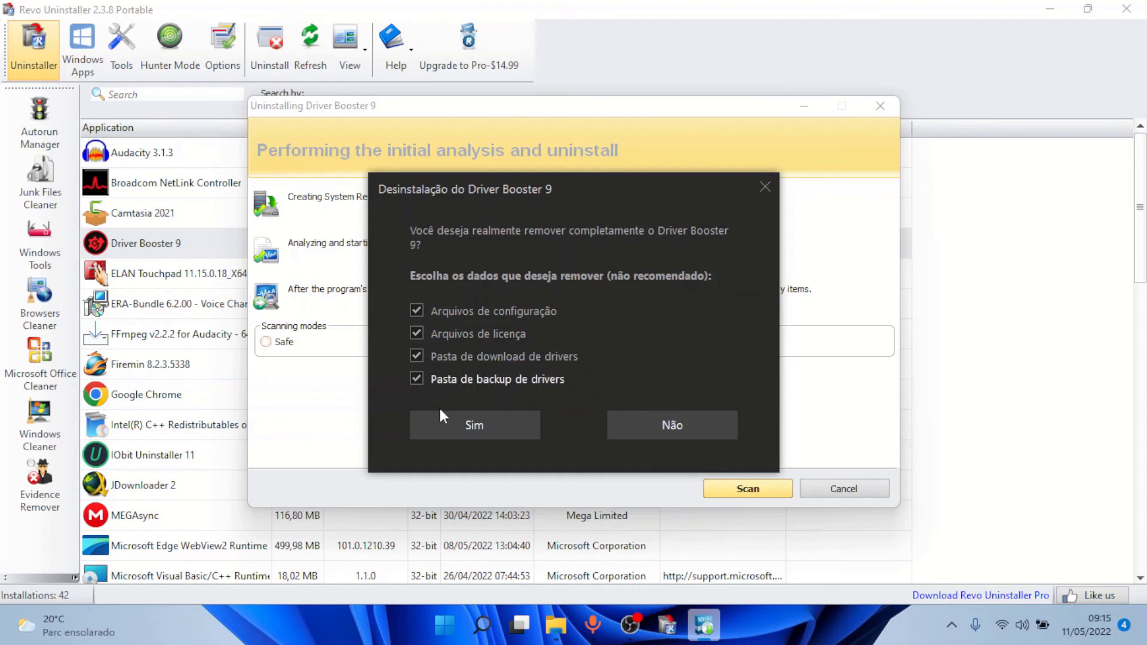
left_click(473, 424)
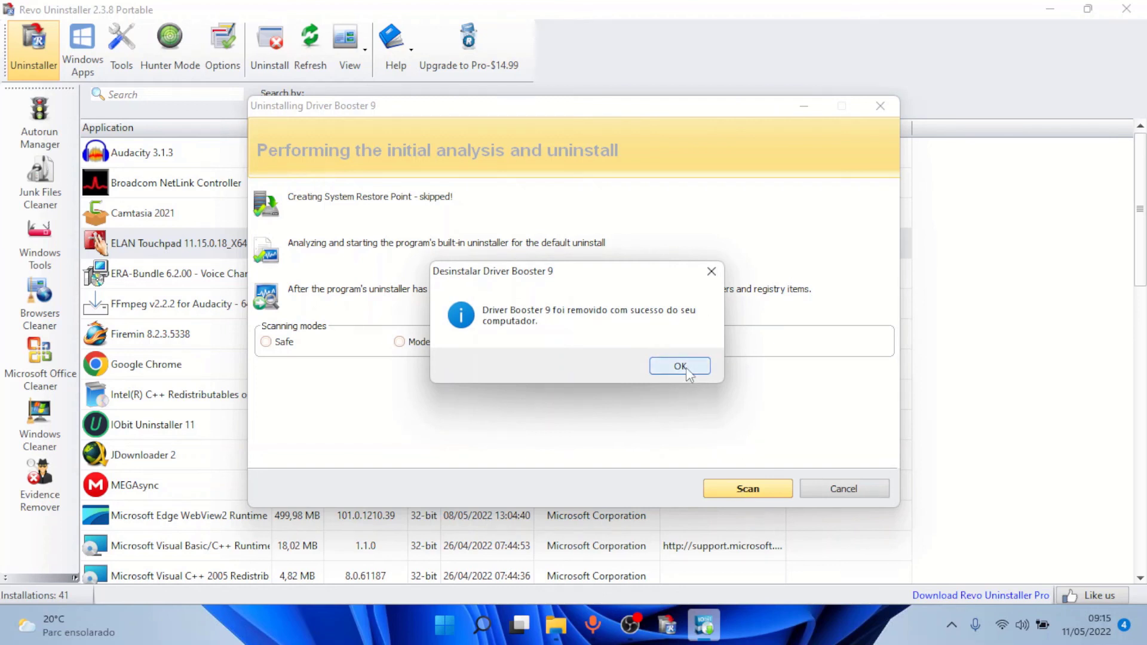
left_click(685, 366)
Scan for Driver Booster 9 leftovers and delete all the leftover registry items
left_click(749, 496)
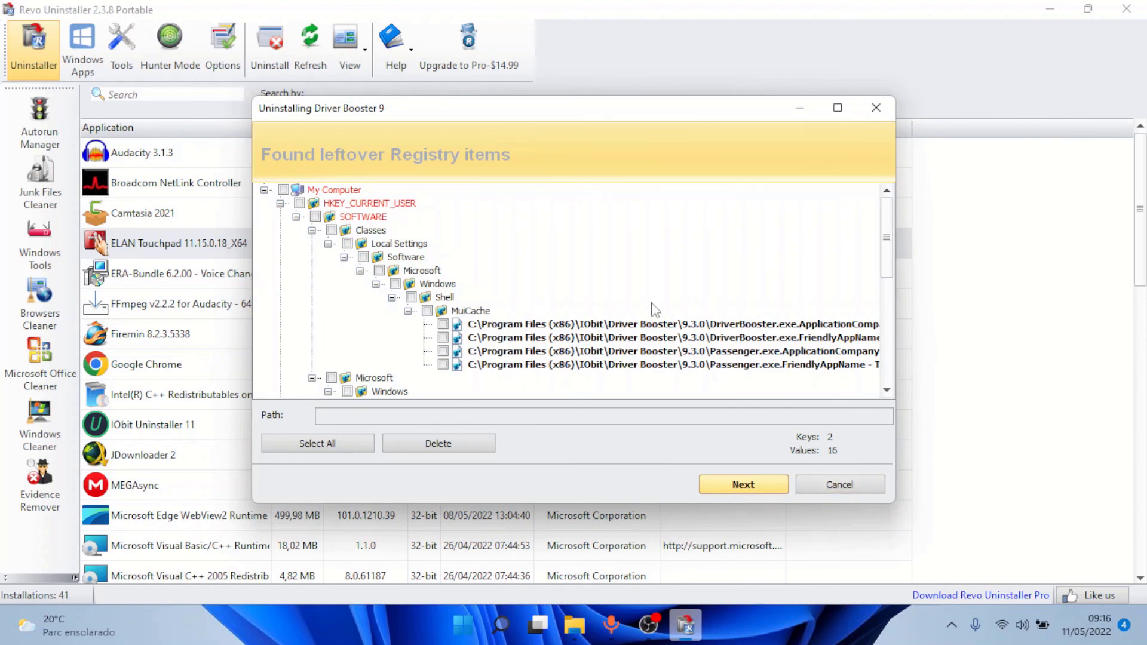
left_click(357, 450)
left_click(466, 445)
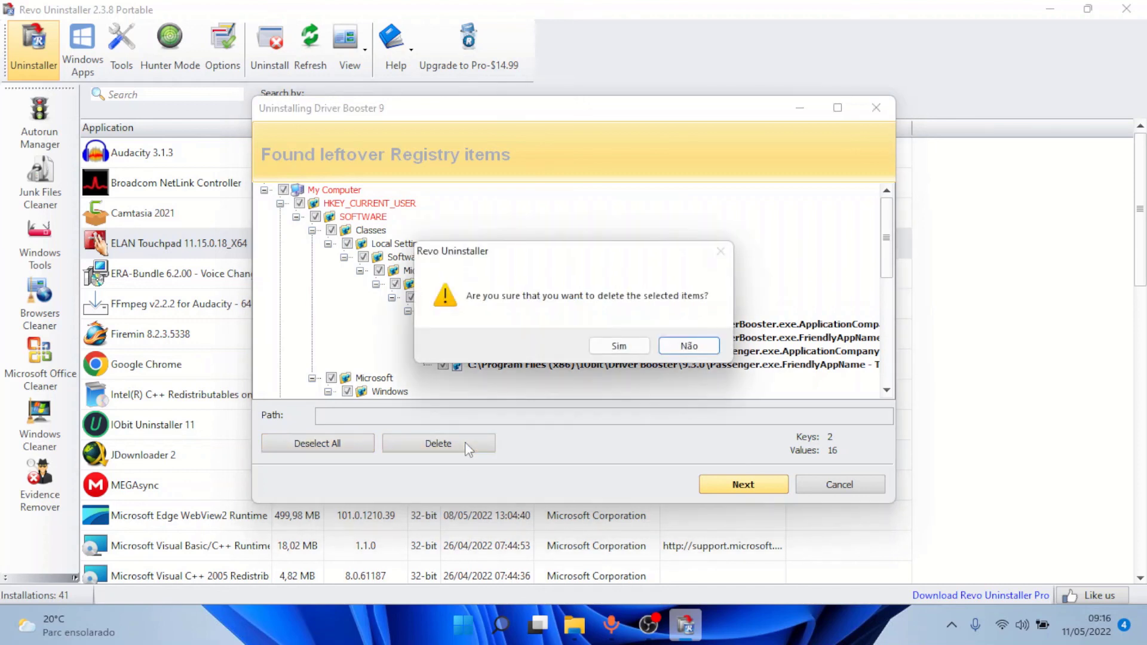
left_click(604, 346)
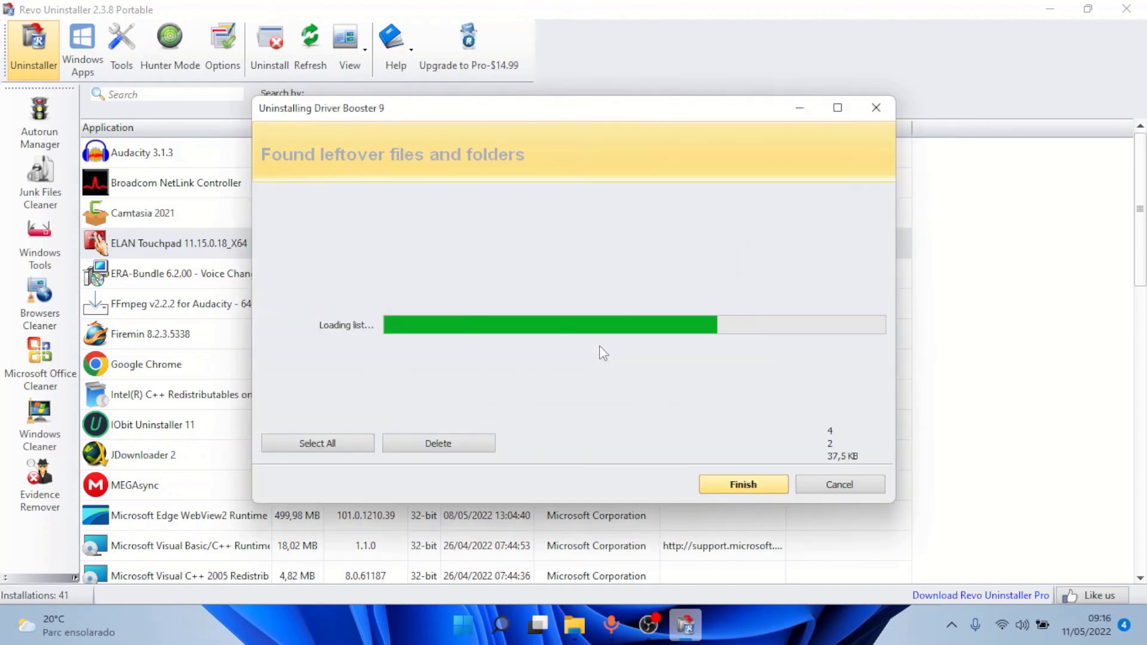
Delete all the leftover Driver Booster 9 files and folders
left_click(335, 442)
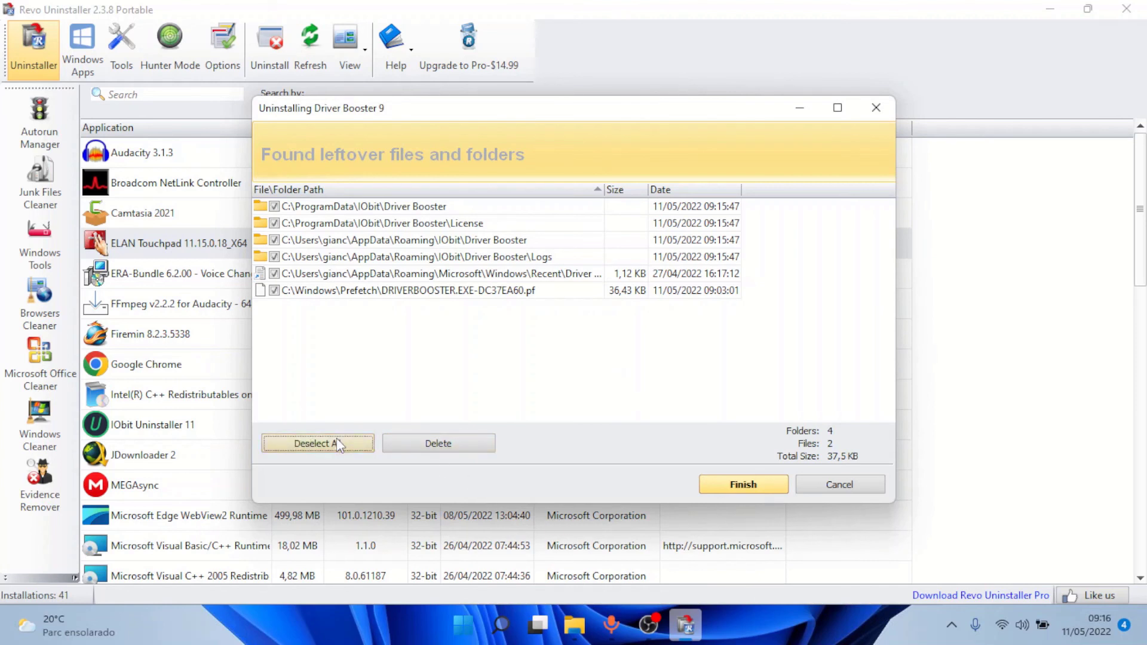
left_click(397, 447)
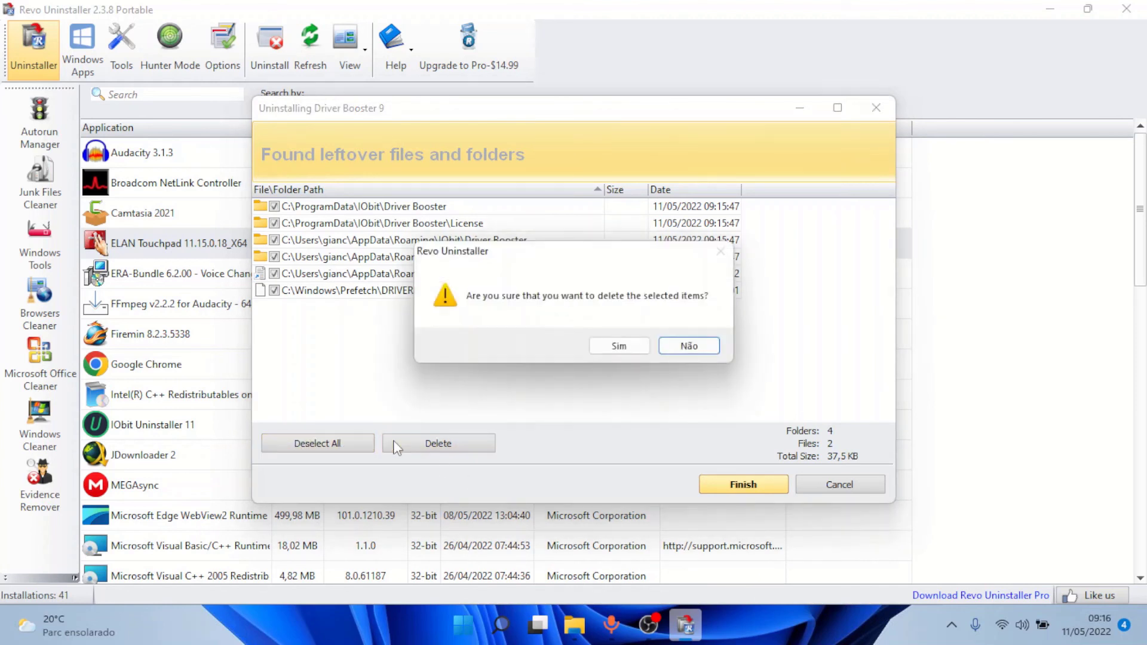
left_click(601, 351)
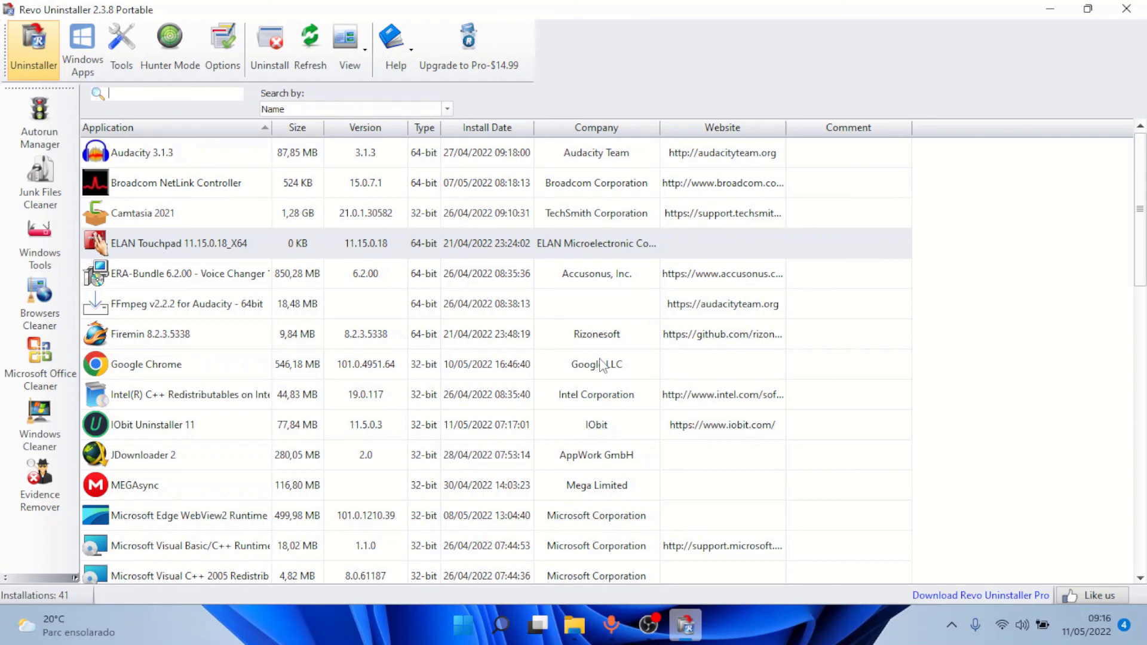
left_click(648, 624)
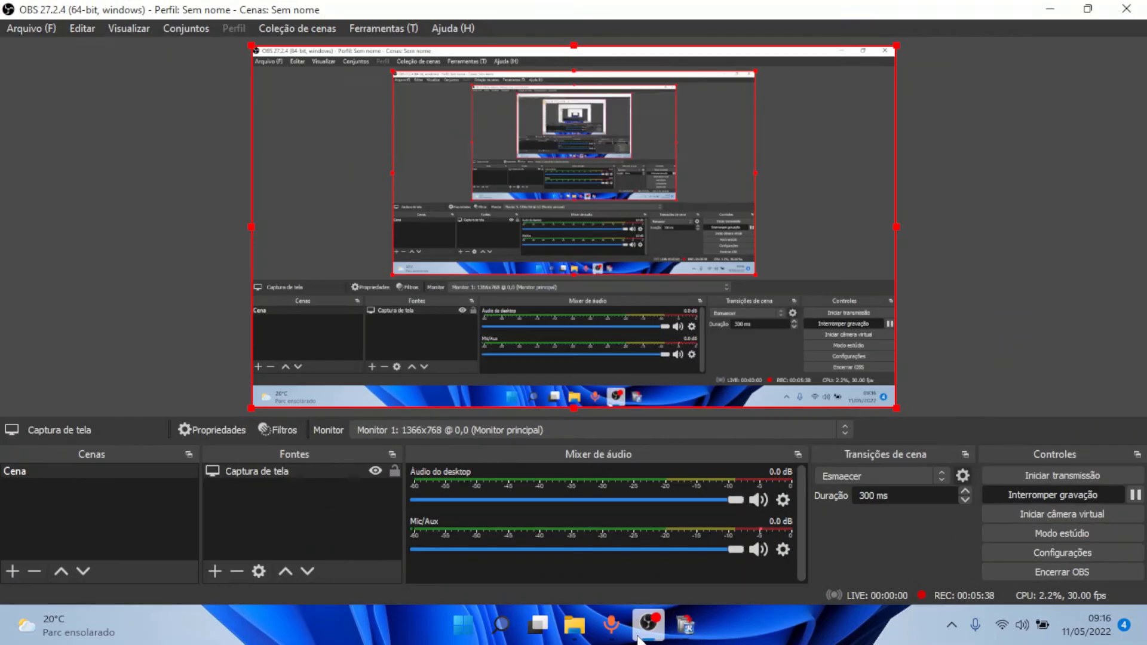